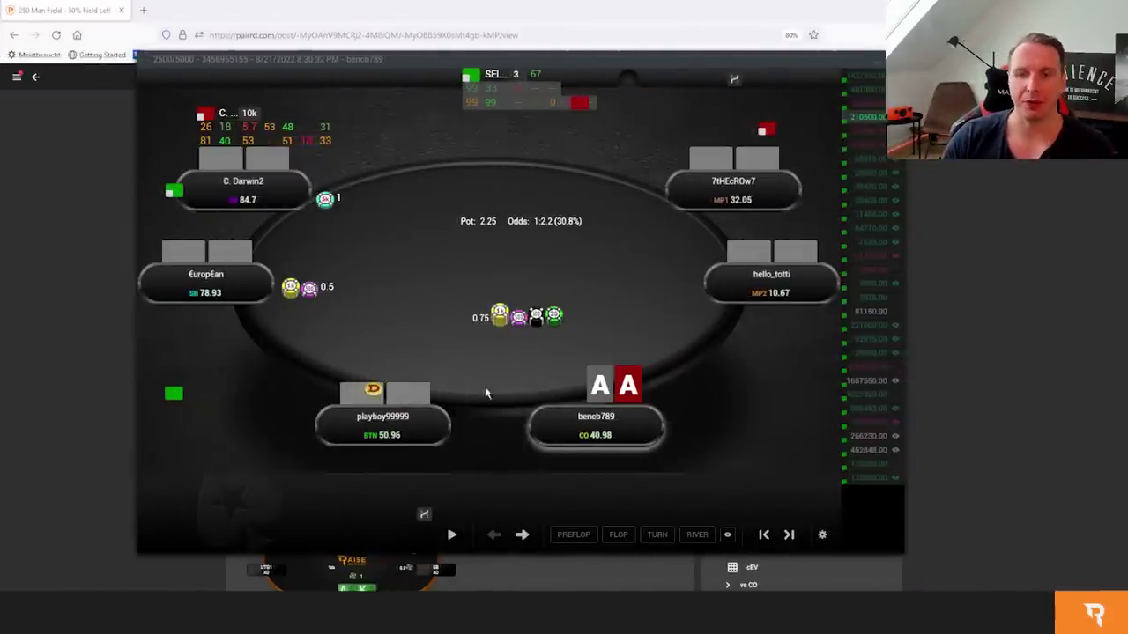
# Advance the hand replay action by action from the cutoff's preflop open to the big blind's flop check-raise.
pyautogui.click(521, 534)
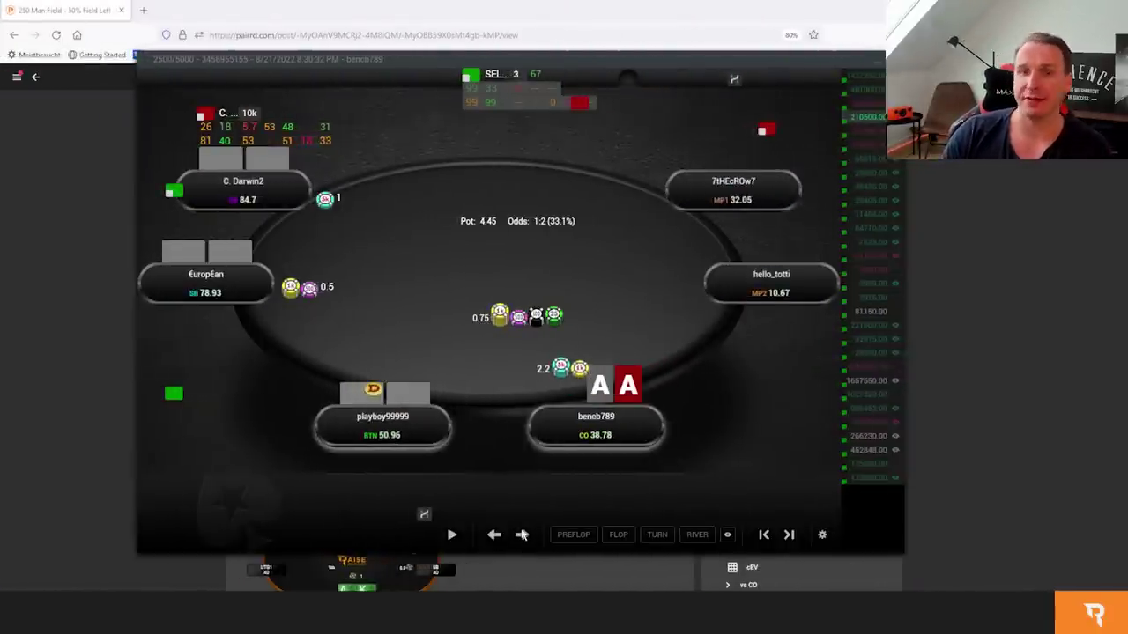
pyautogui.click(522, 534)
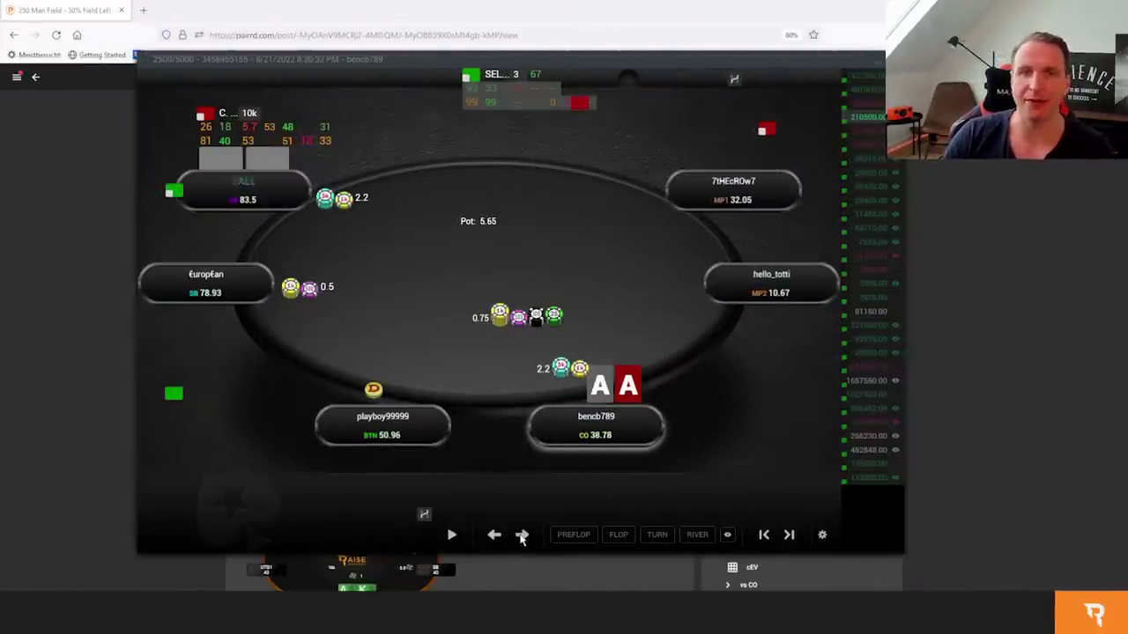
pyautogui.click(520, 536)
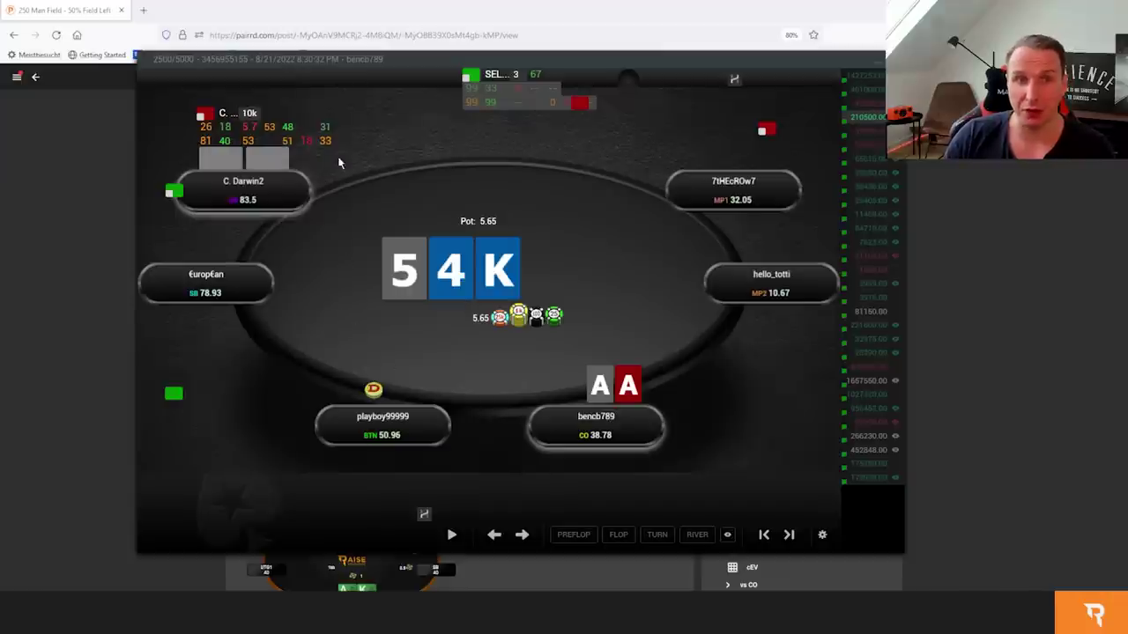
pyautogui.click(521, 535)
pyautogui.click(521, 535)
pyautogui.click(521, 535)
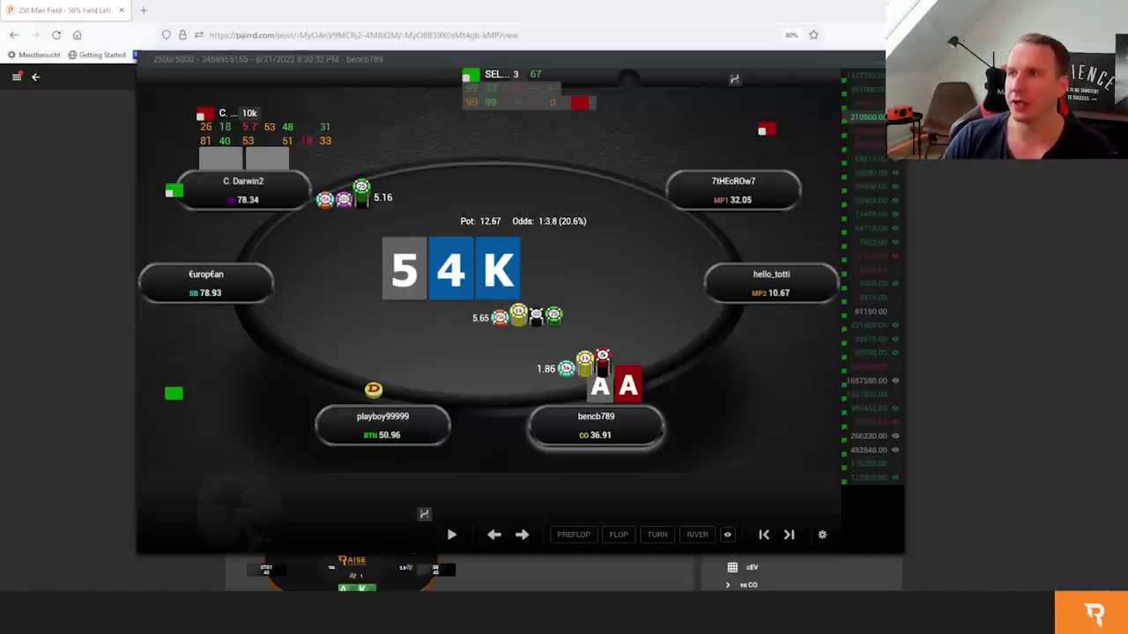
# Switch to PioViewer, inspect the in-position player's starting range and close it.
pyautogui.hotkey('alt', 'Tab')
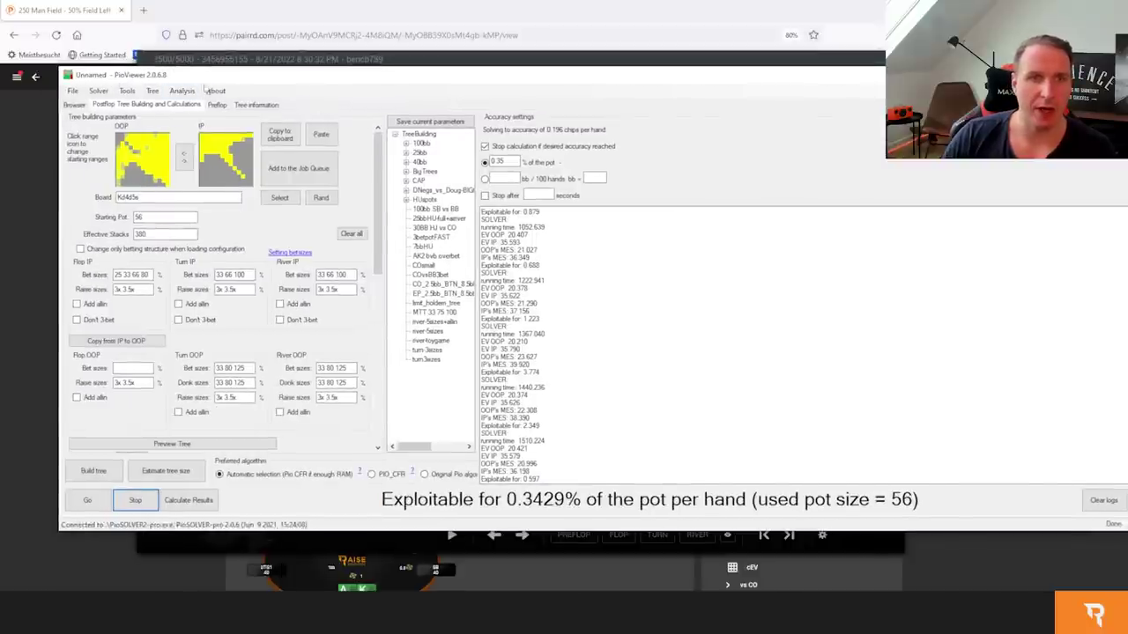
pyautogui.moveTo(228, 79); pyautogui.dragTo(207, 100)
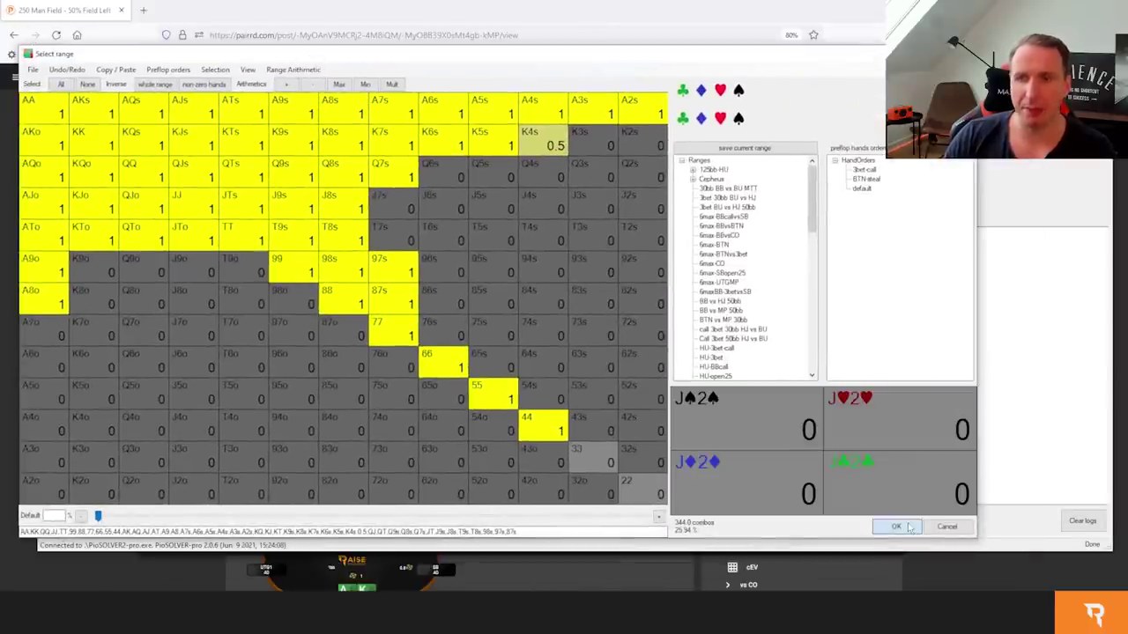
pyautogui.click(909, 527)
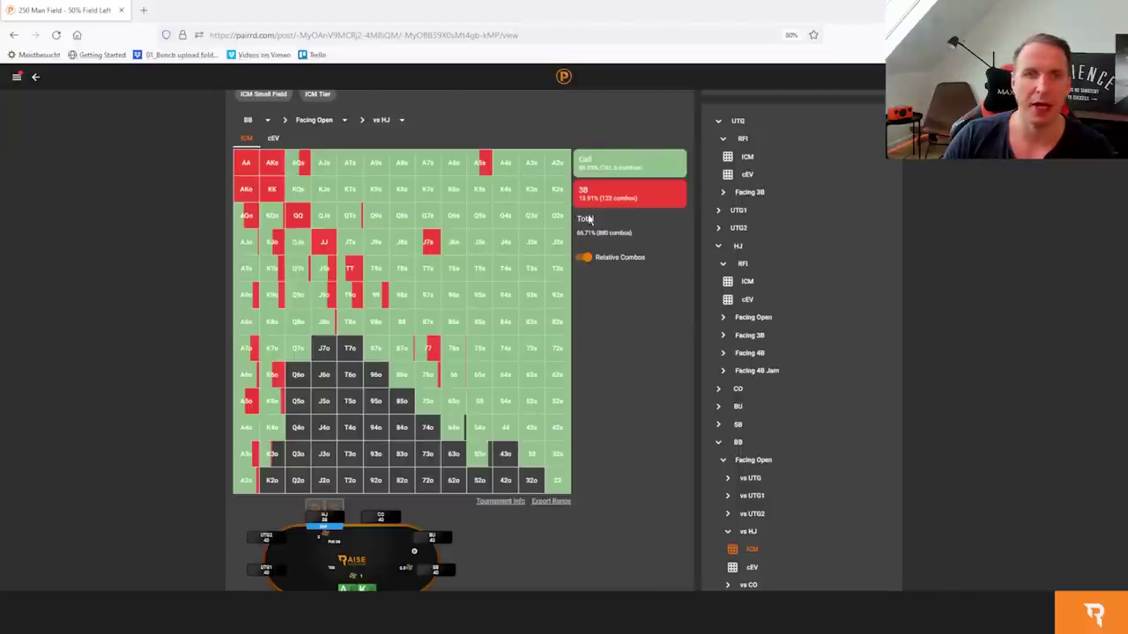
# In Pairrd, open the range chart "250 Man Field - 50% Field Left - 40bb Avg" from the ICM Small Field collection.
pyautogui.scroll(1, 440, 202)
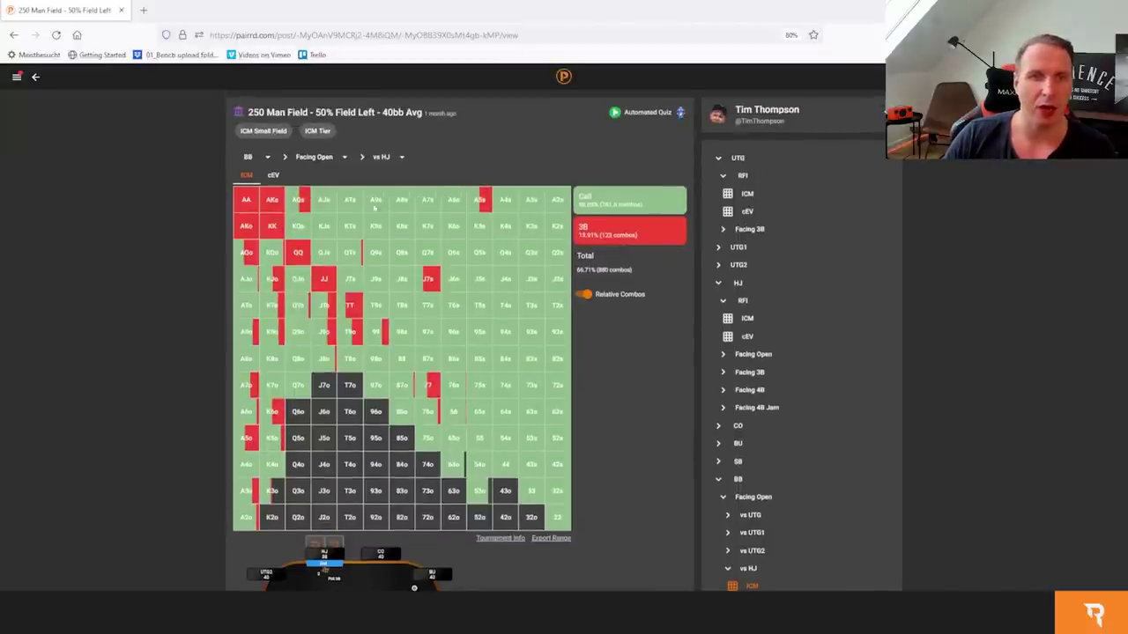
pyautogui.click(16, 79)
pyautogui.click(77, 291)
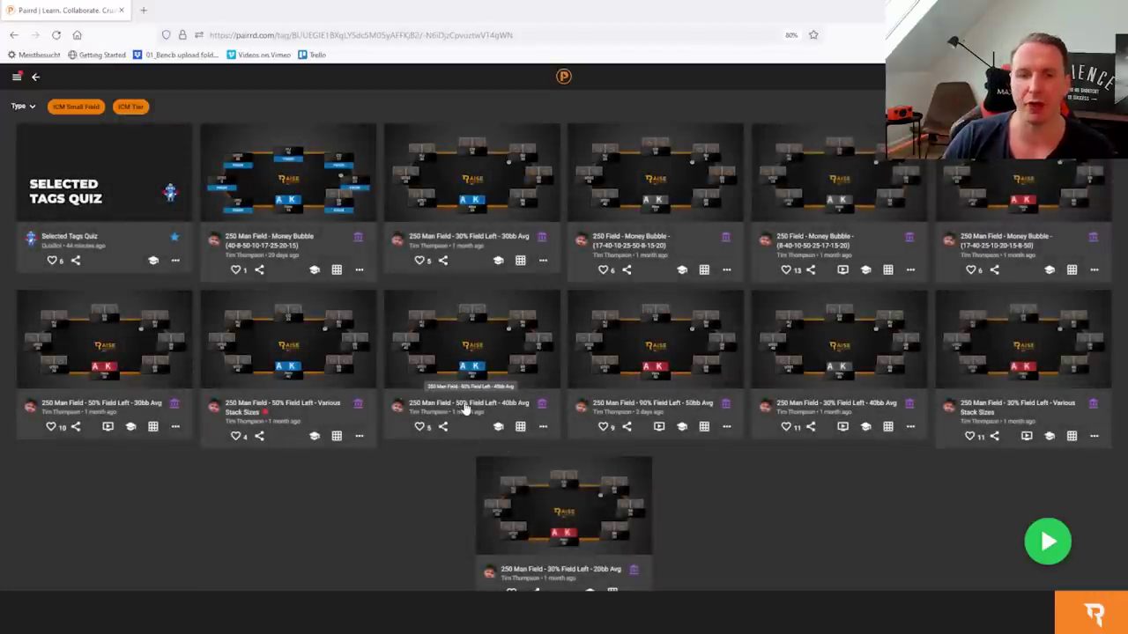
pyautogui.click(519, 427)
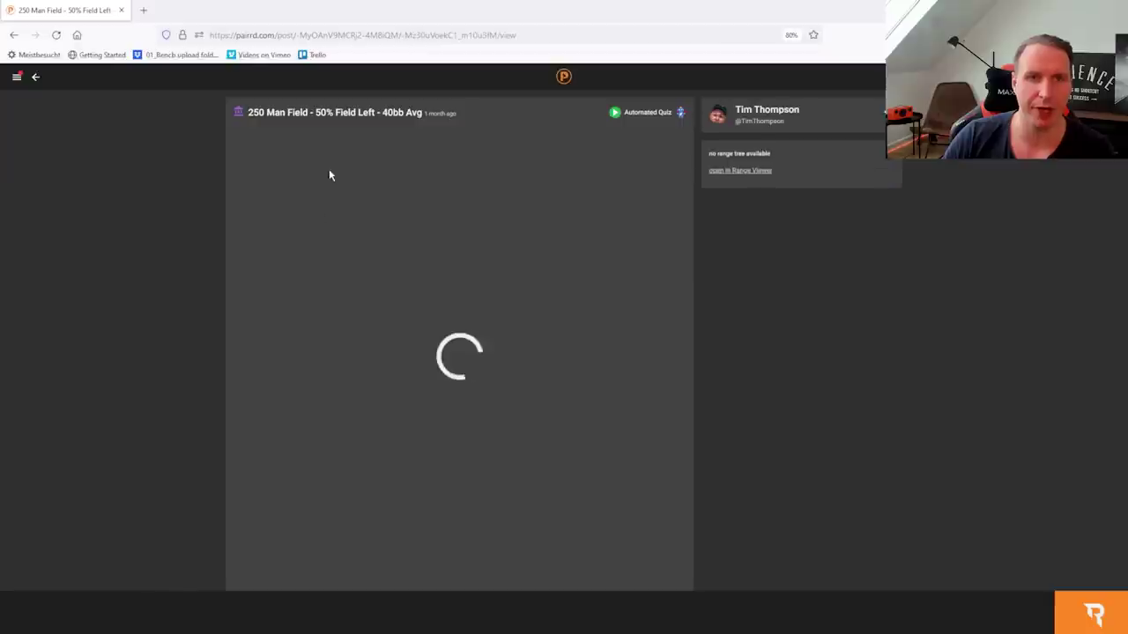
# Compare the HJ RFI range in its cEV and ICM versions.
pyautogui.click(720, 177)
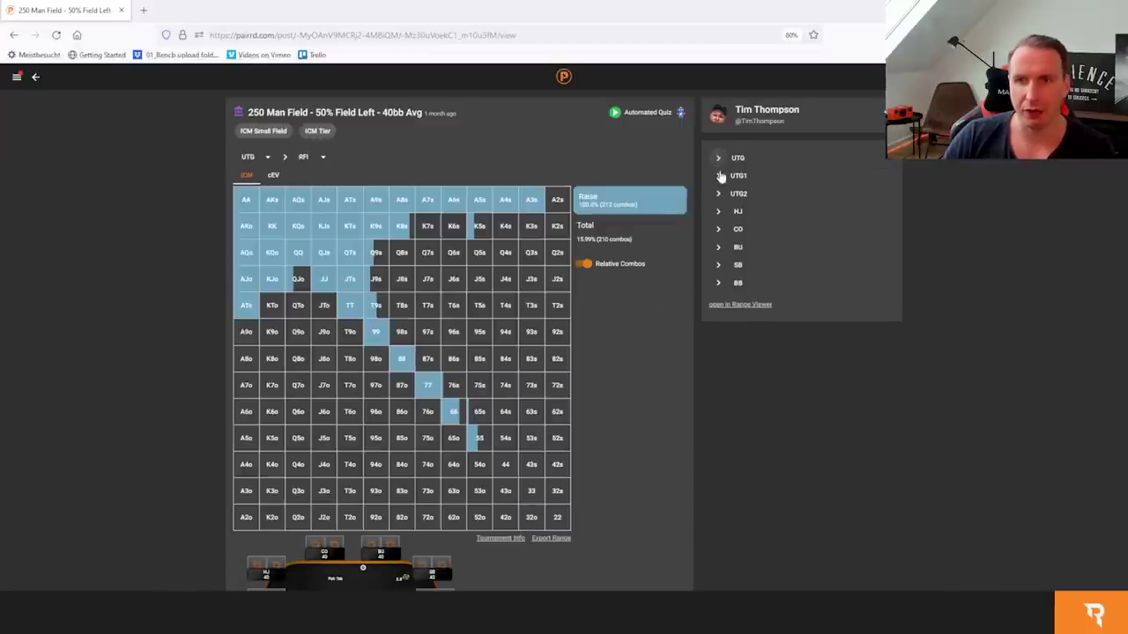
pyautogui.click(719, 212)
pyautogui.click(742, 229)
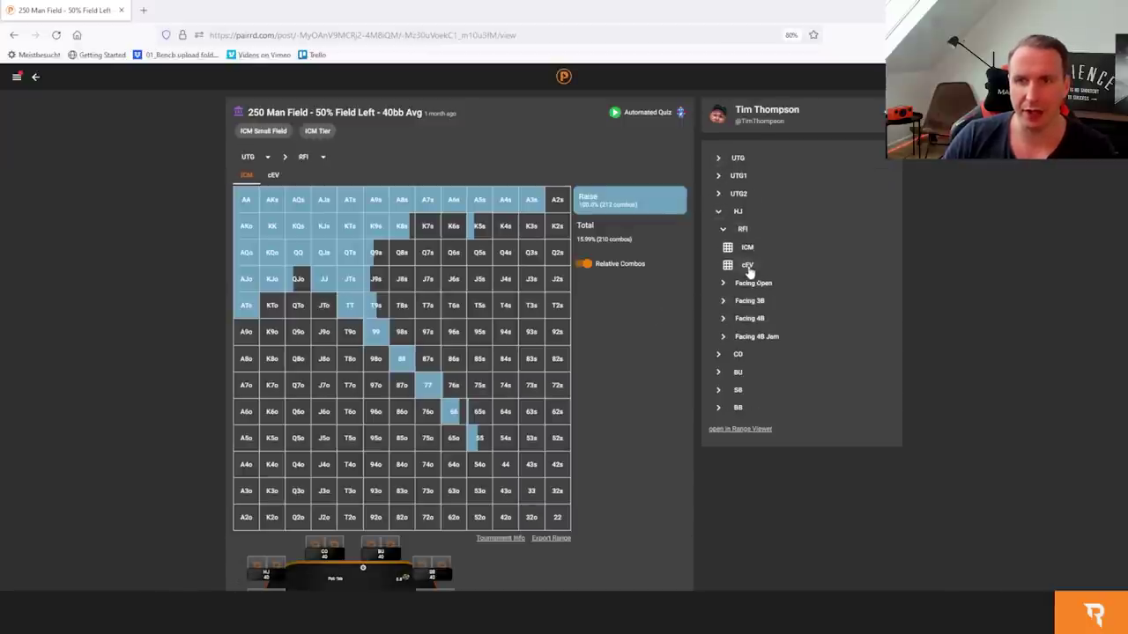
pyautogui.click(747, 265)
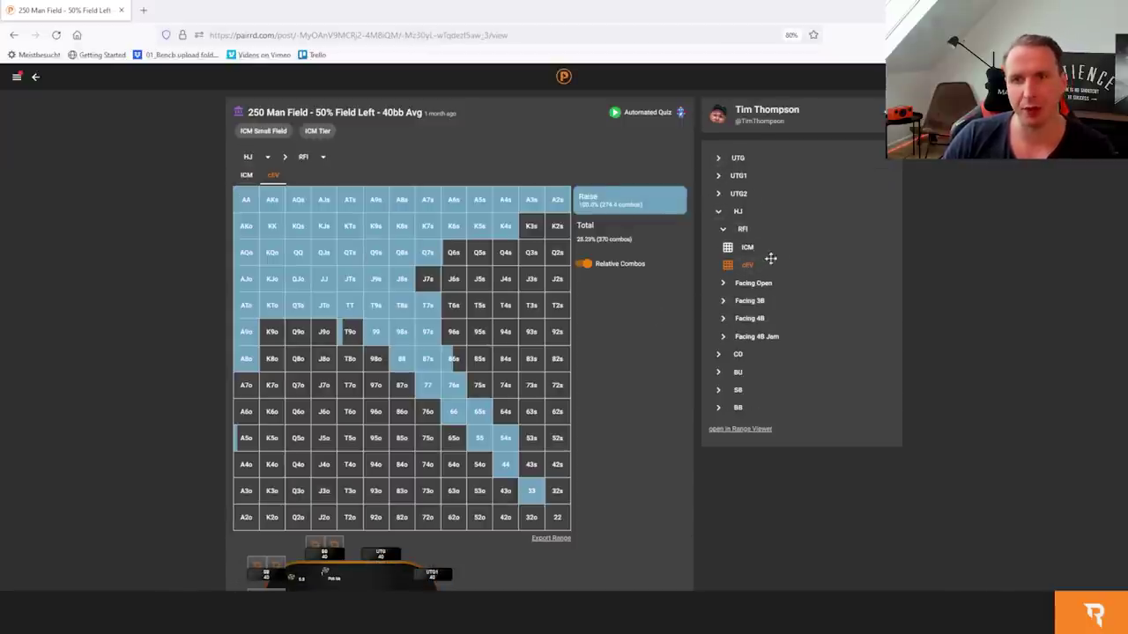
pyautogui.click(747, 248)
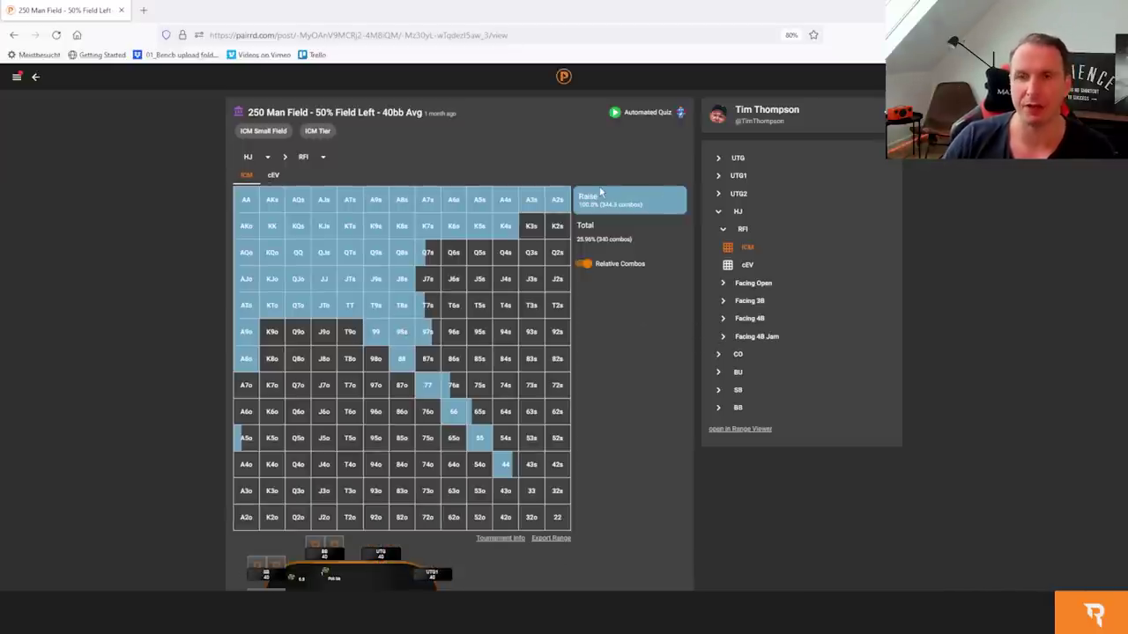
# Compare the BB facing open vs HJ range in its cEV and ICM versions.
pyautogui.click(731, 408)
pyautogui.scroll(-1, 802, 408)
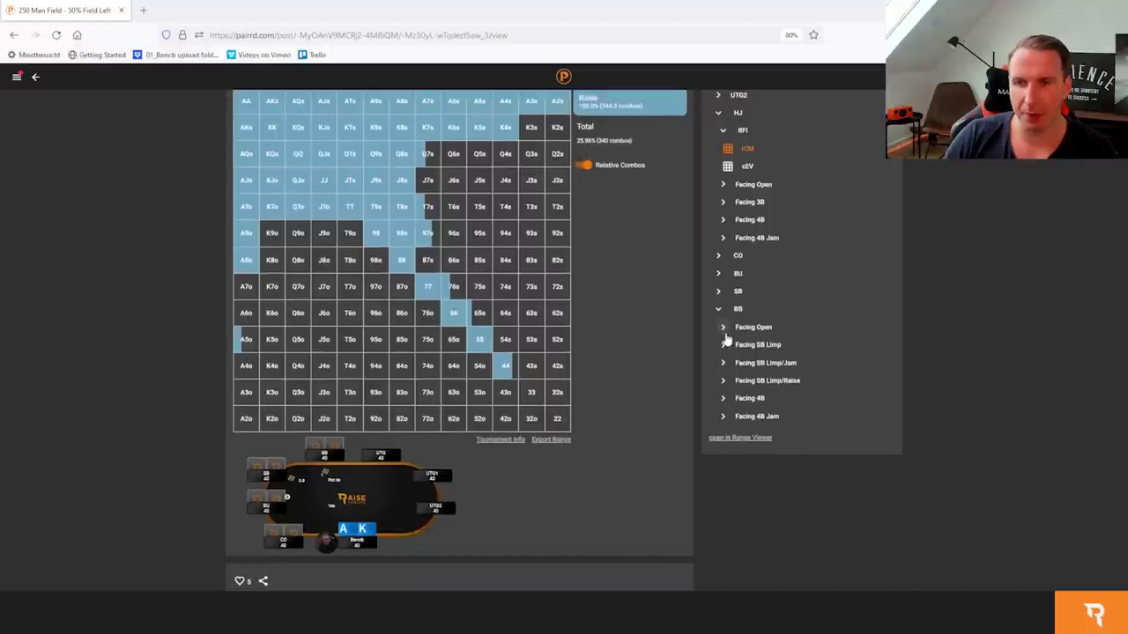
pyautogui.click(726, 330)
pyautogui.click(728, 398)
pyautogui.click(756, 433)
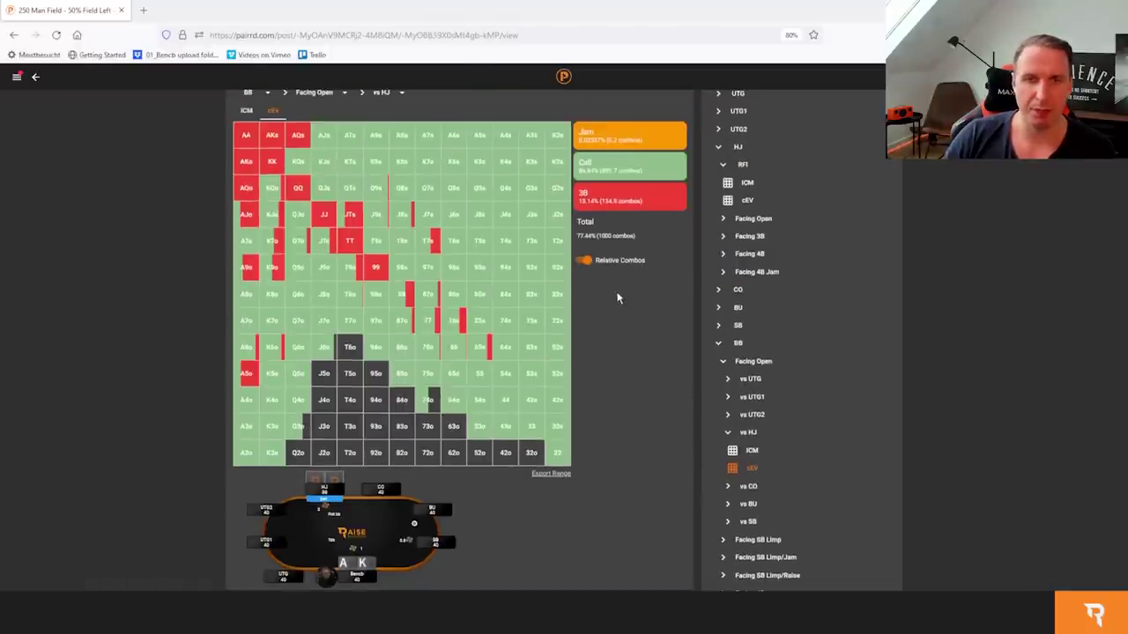
pyautogui.scroll(1, 360, 370)
pyautogui.click(246, 160)
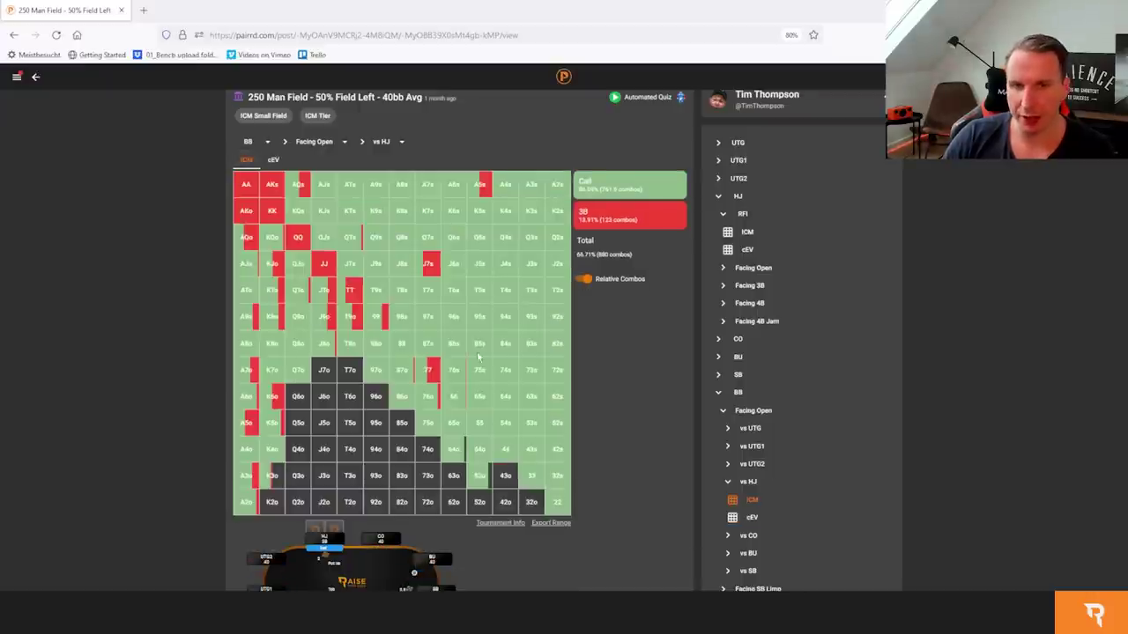
# Switch to PioViewer and browse the solved tree to the in-position decision after the flop check, displaying Strategy + EV.
pyautogui.hotkey('alt', 'Tab')
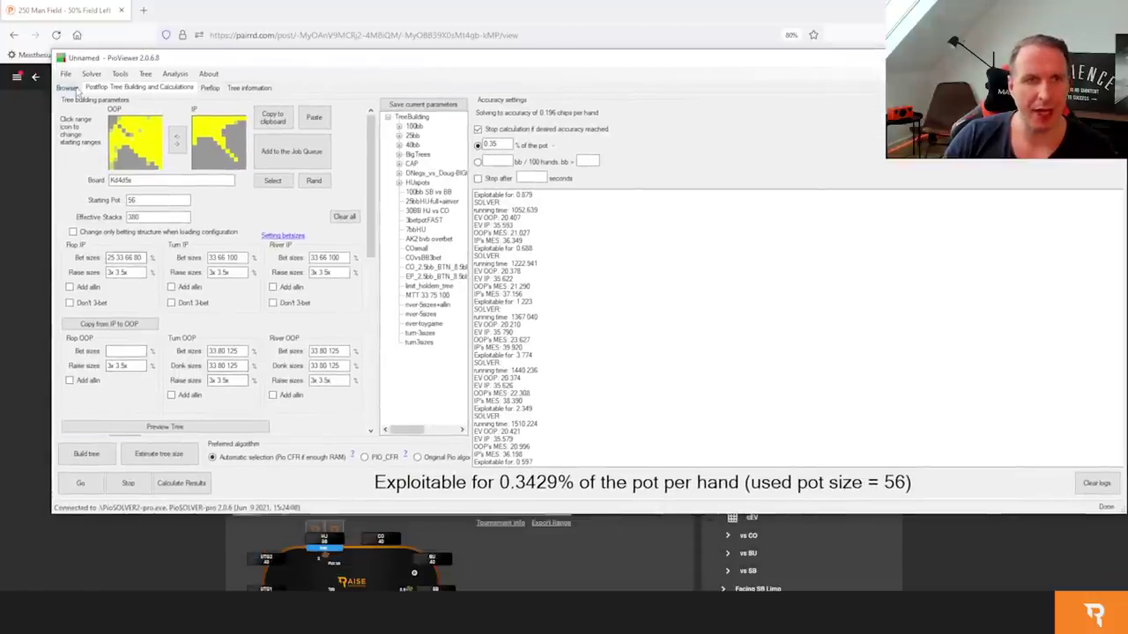
pyautogui.click(69, 88)
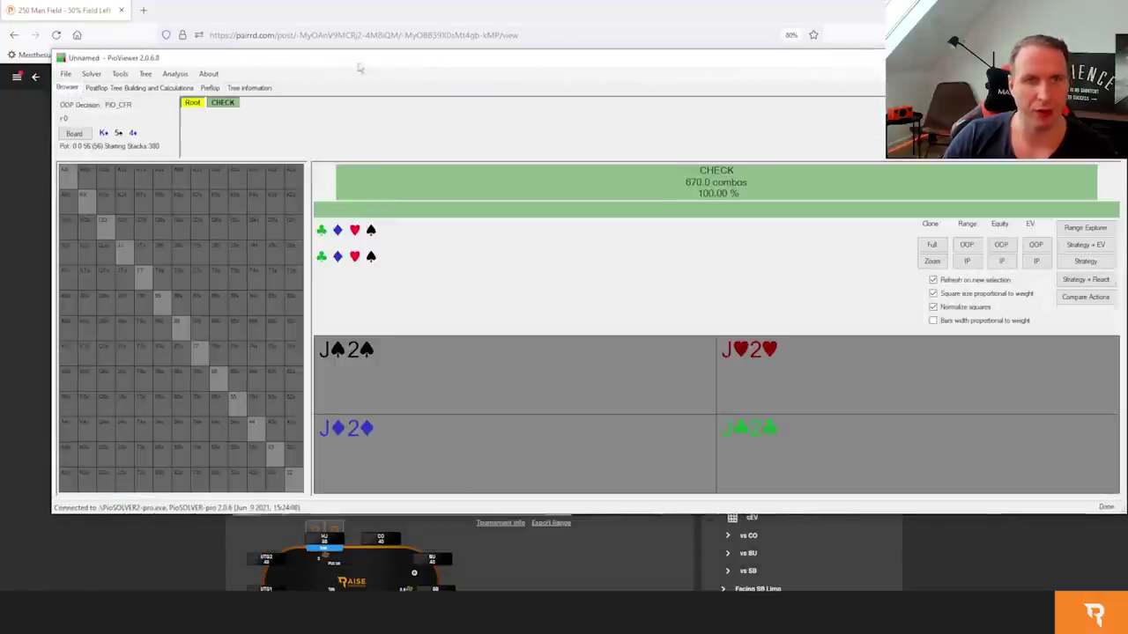
pyautogui.hotkey('alt', 'Tab')
pyautogui.hotkey('alt', 'Tab')
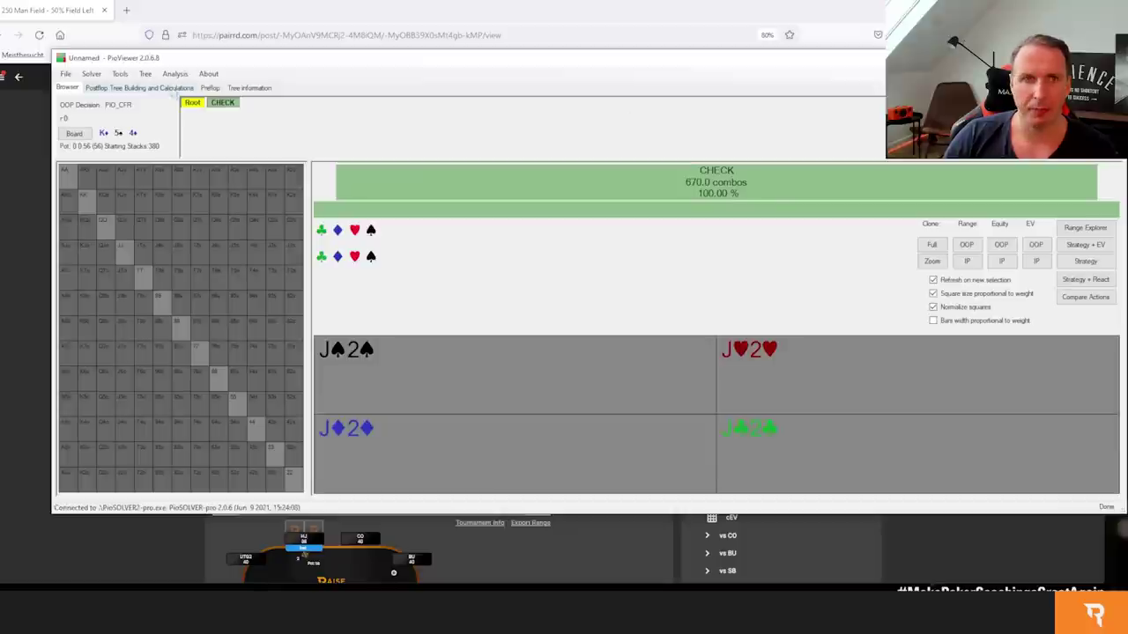
pyautogui.click(1085, 244)
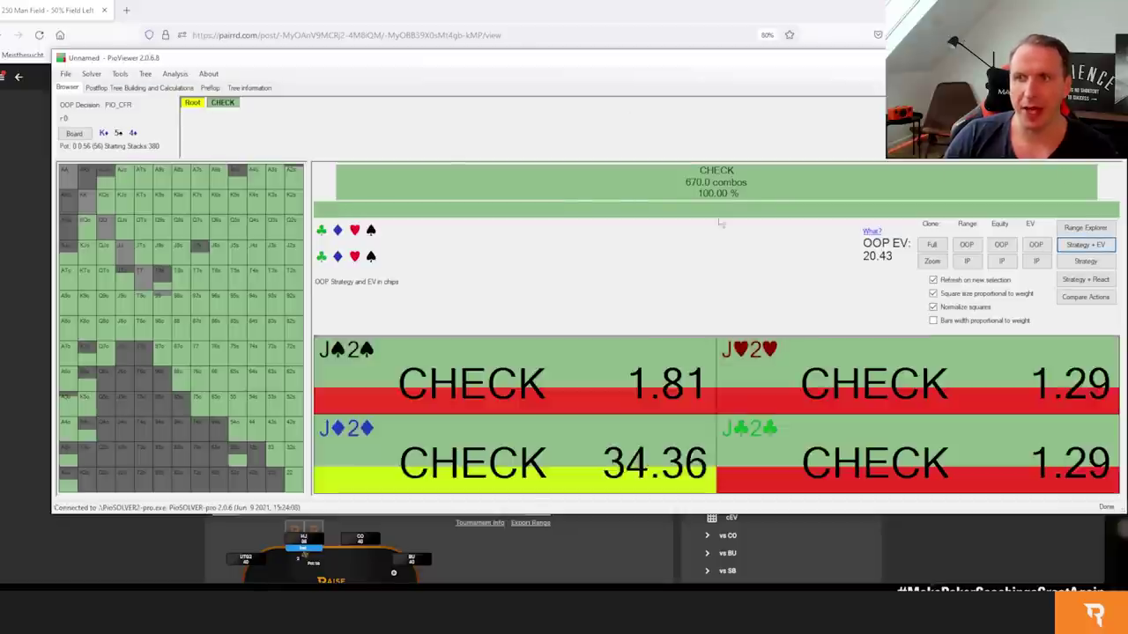
pyautogui.click(223, 105)
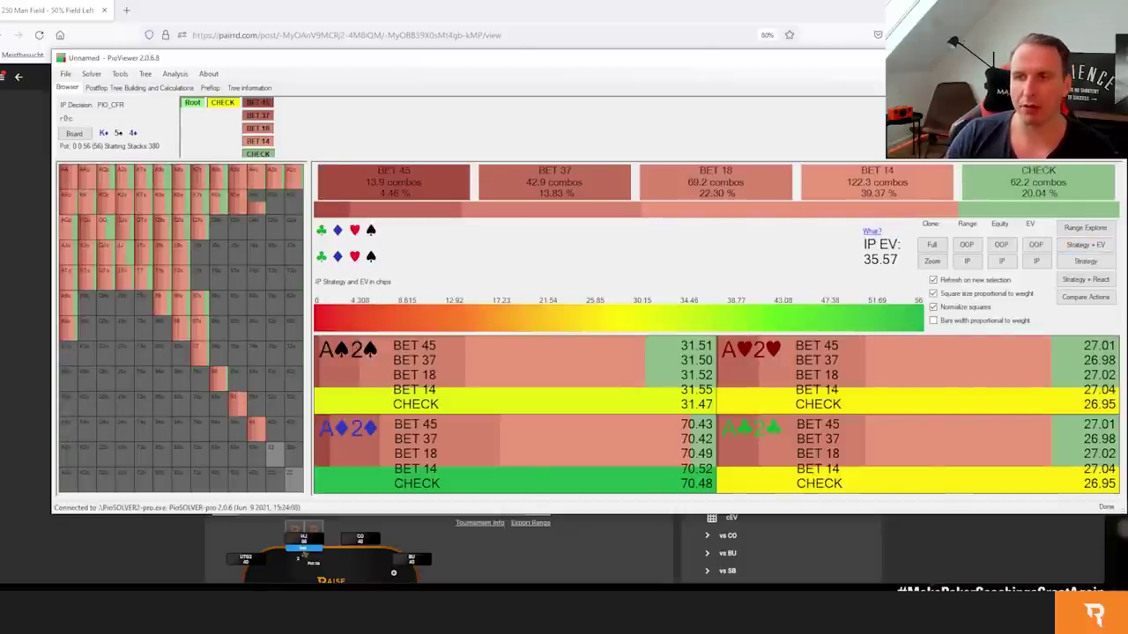
# Move and enlarge the PioViewer window and widen the hand grid so the hand labels are readable.
pyautogui.moveTo(1119, 518); pyautogui.dragTo(980, 574)
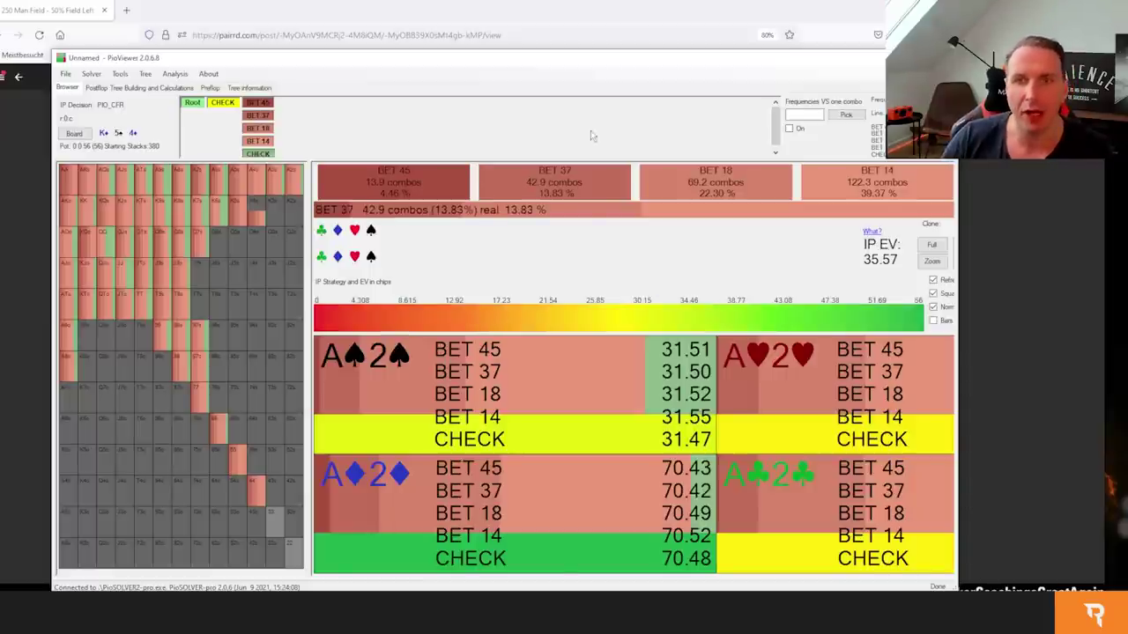
pyautogui.moveTo(581, 67); pyautogui.dragTo(587, 24)
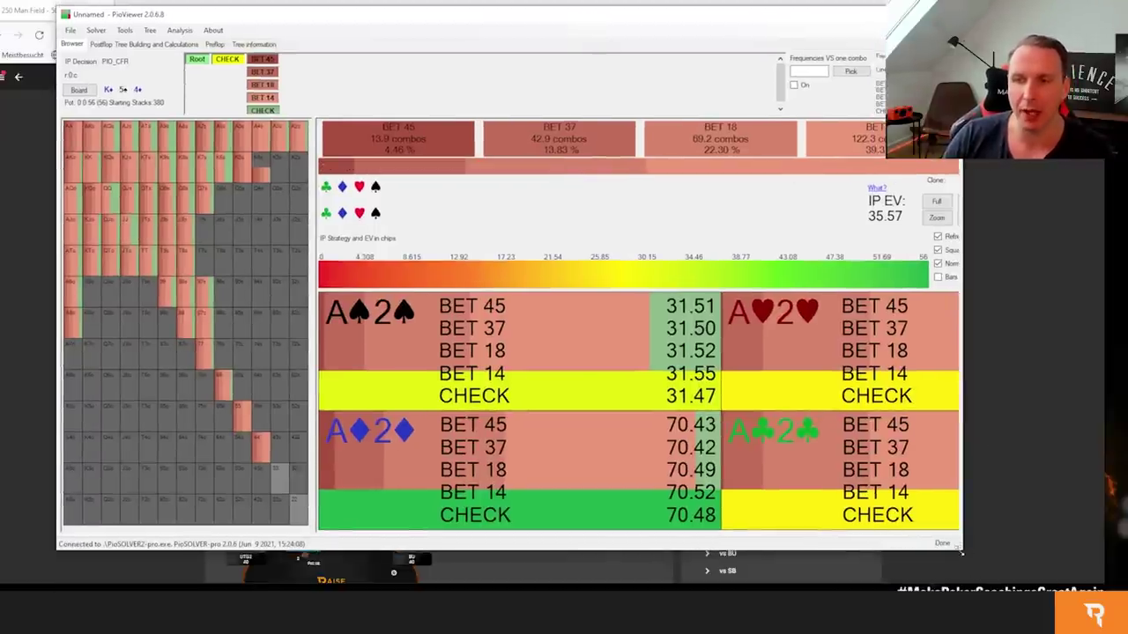
pyautogui.moveTo(982, 553); pyautogui.dragTo(1103, 594)
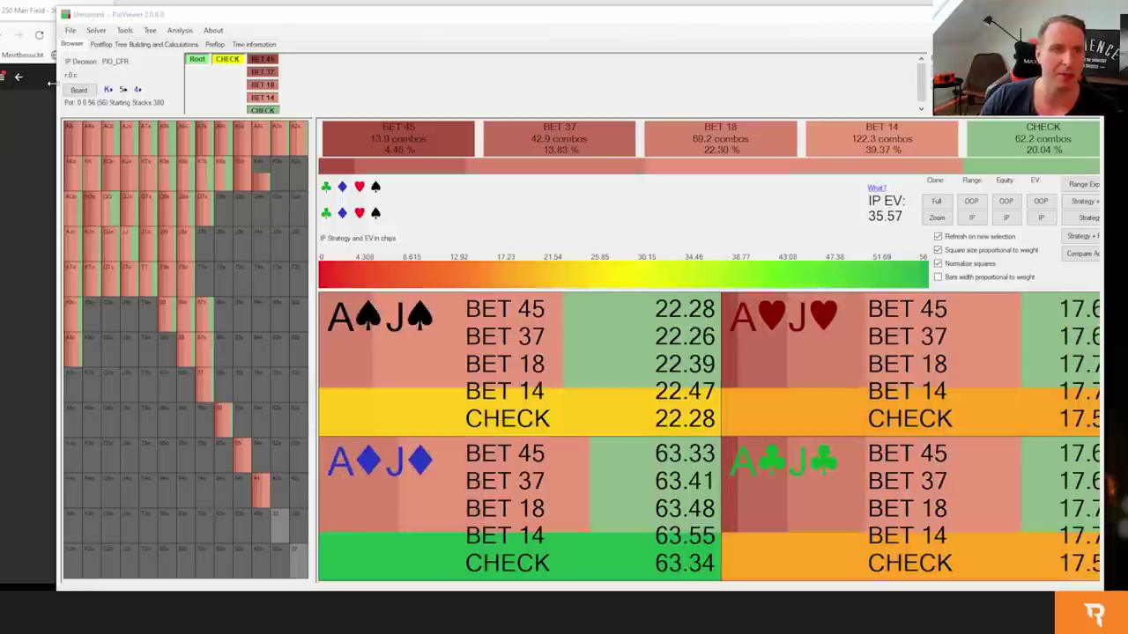
pyautogui.moveTo(51, 82); pyautogui.dragTo(39, 82)
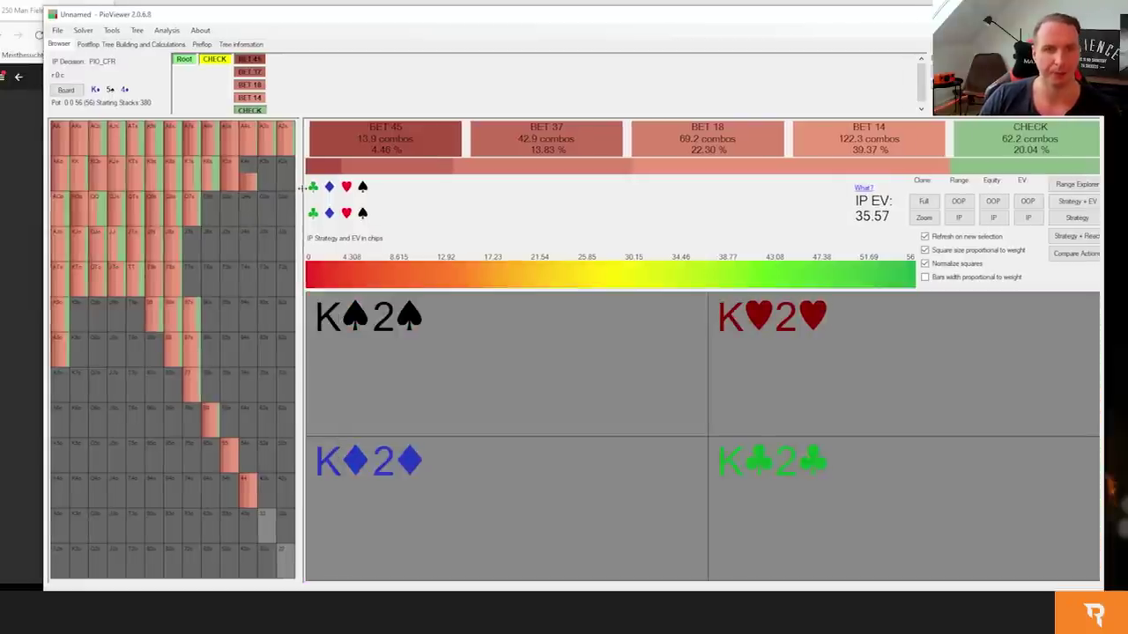
pyautogui.moveTo(302, 187); pyautogui.dragTo(449, 211)
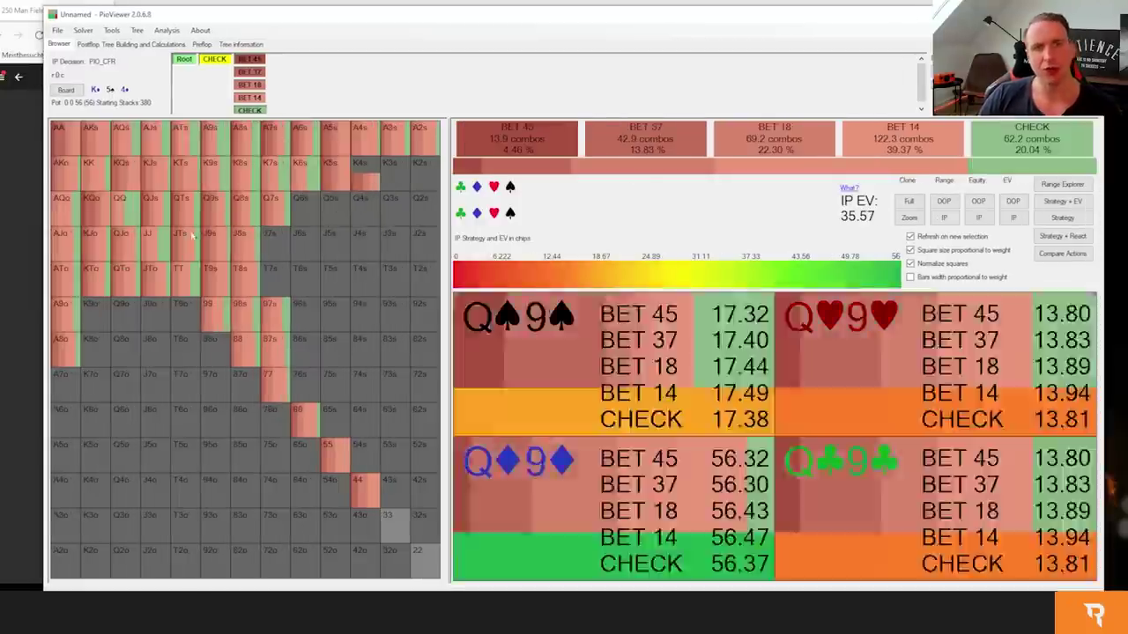
# Examine the IP equity, OOP equity and OOP EV after the flop check, and review the tree building parameters.
pyautogui.click(978, 218)
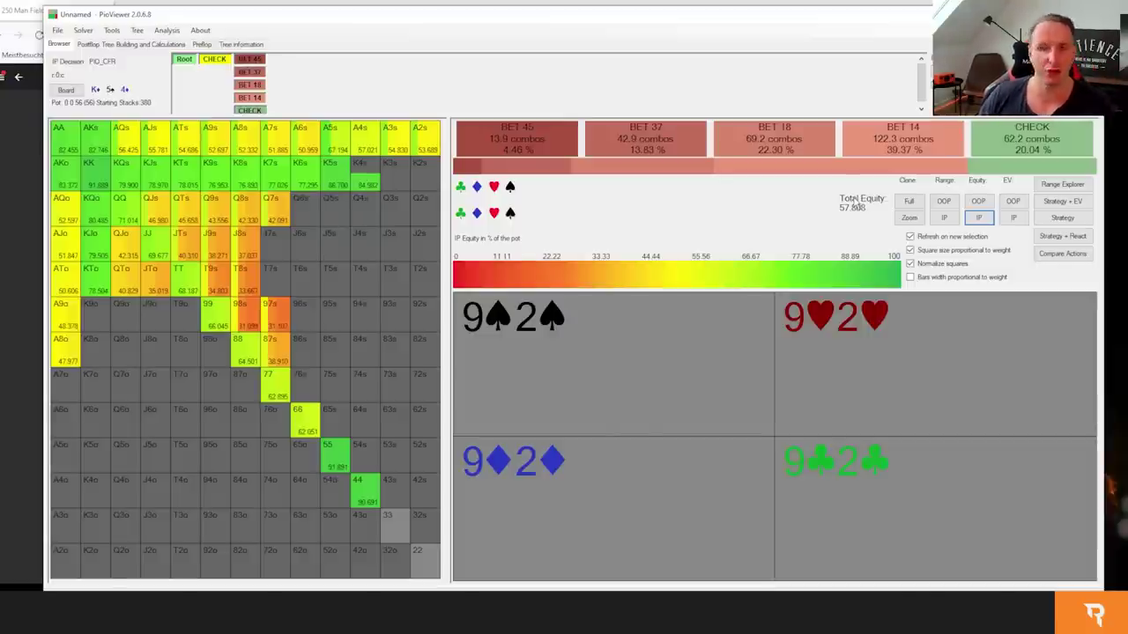
pyautogui.click(978, 201)
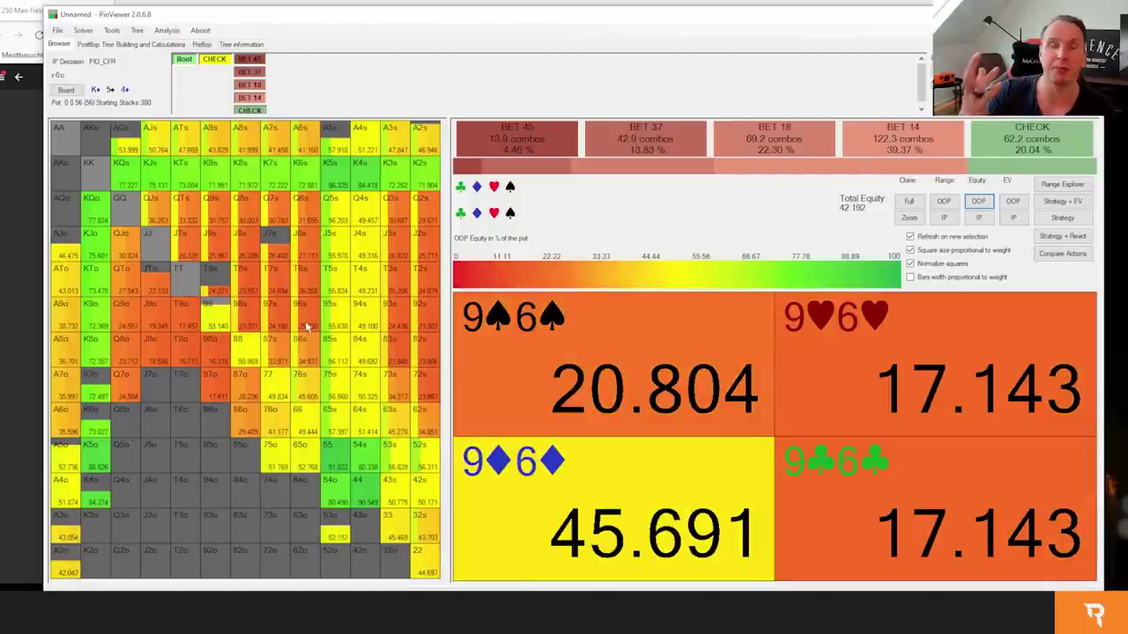
pyautogui.press('e')
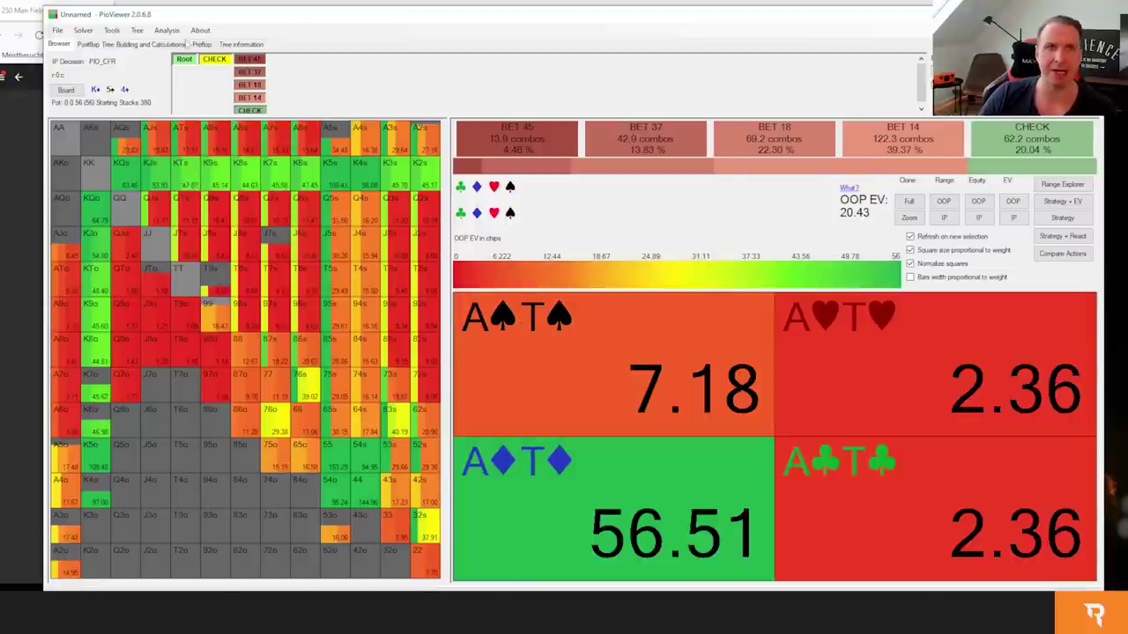
pyautogui.click(131, 44)
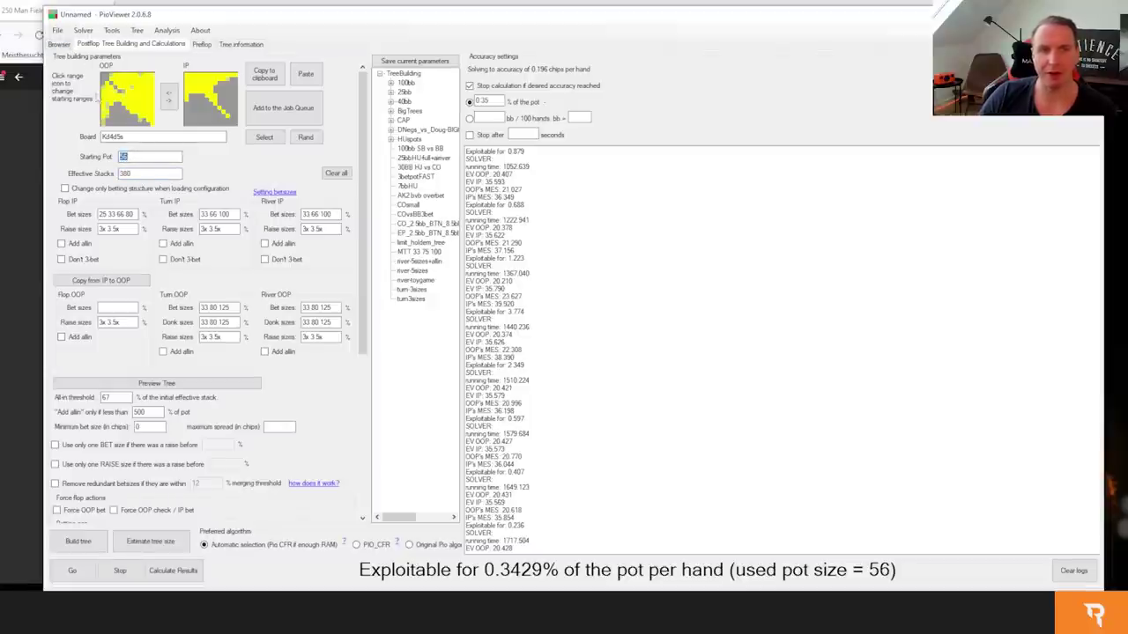
pyautogui.click(59, 44)
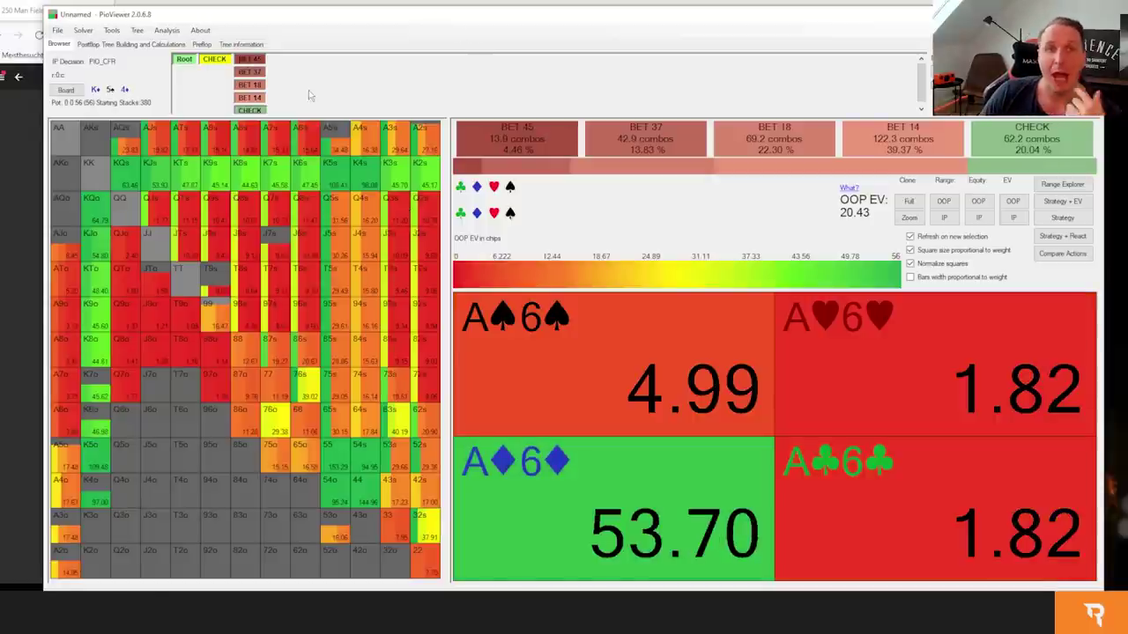
# Follow the line bet 18, call, 9♥ turn and check, and display the in-position player's Strategy + EV.
pyautogui.click(251, 84)
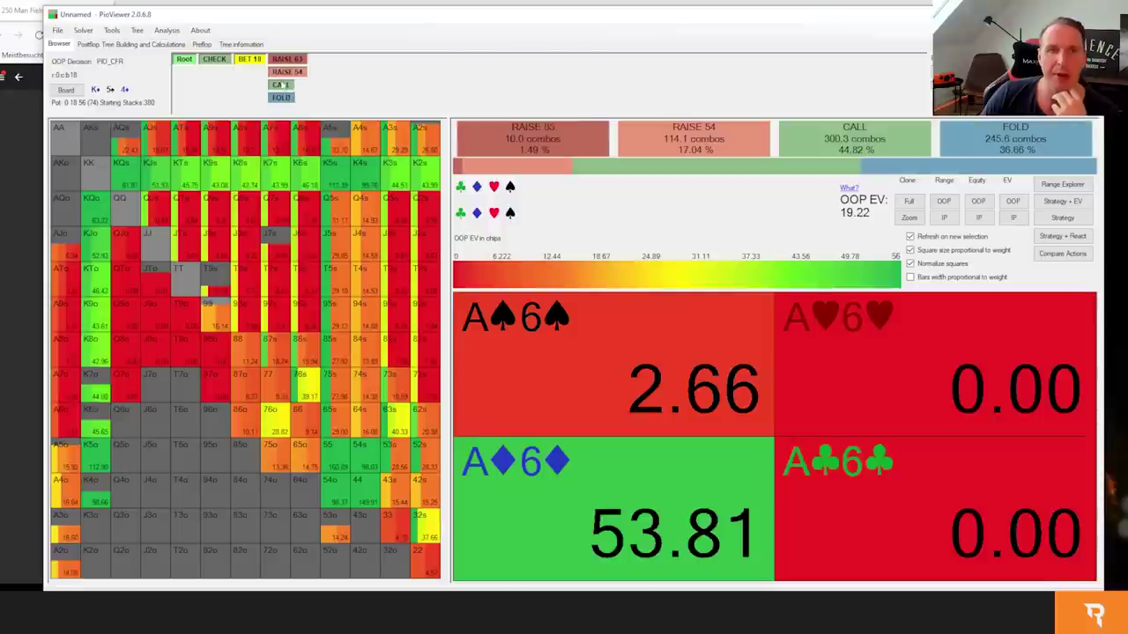
pyautogui.click(280, 84)
pyautogui.click(449, 85)
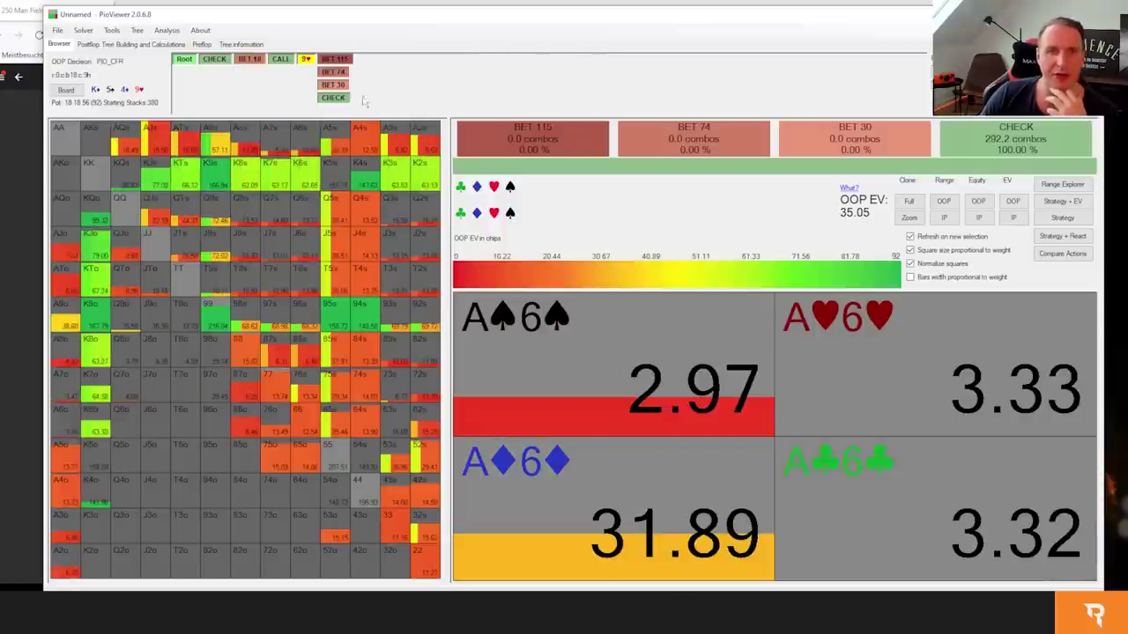
pyautogui.click(339, 98)
pyautogui.click(1062, 201)
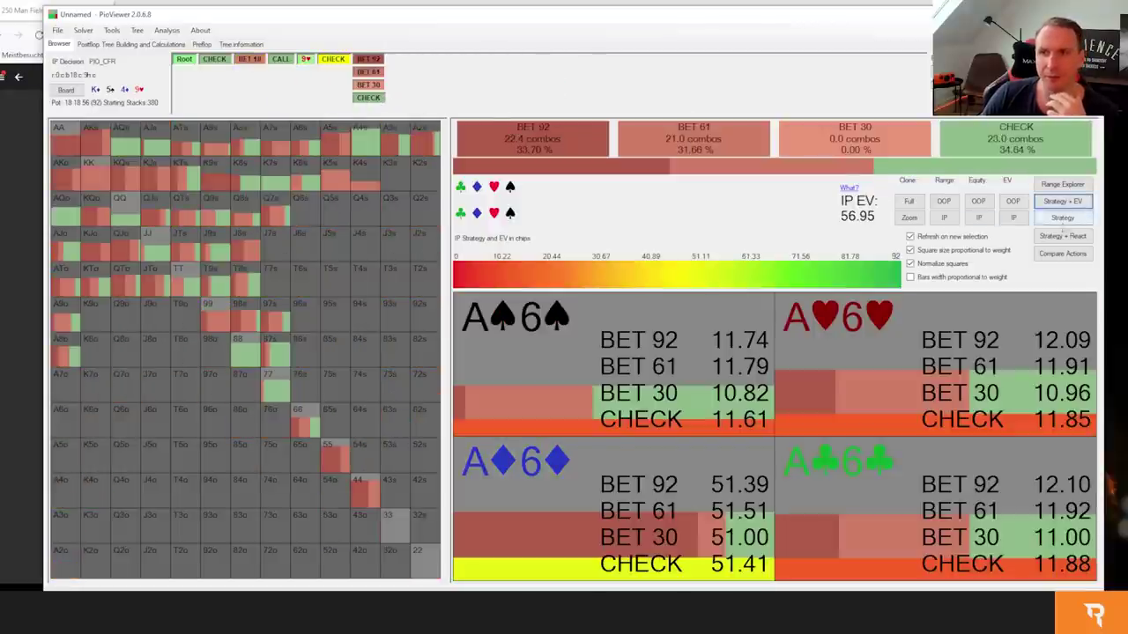
# Examine the in-position player's equity, Strategy + EV and EV at the 9♥ turn decision after the check.
pyautogui.click(979, 218)
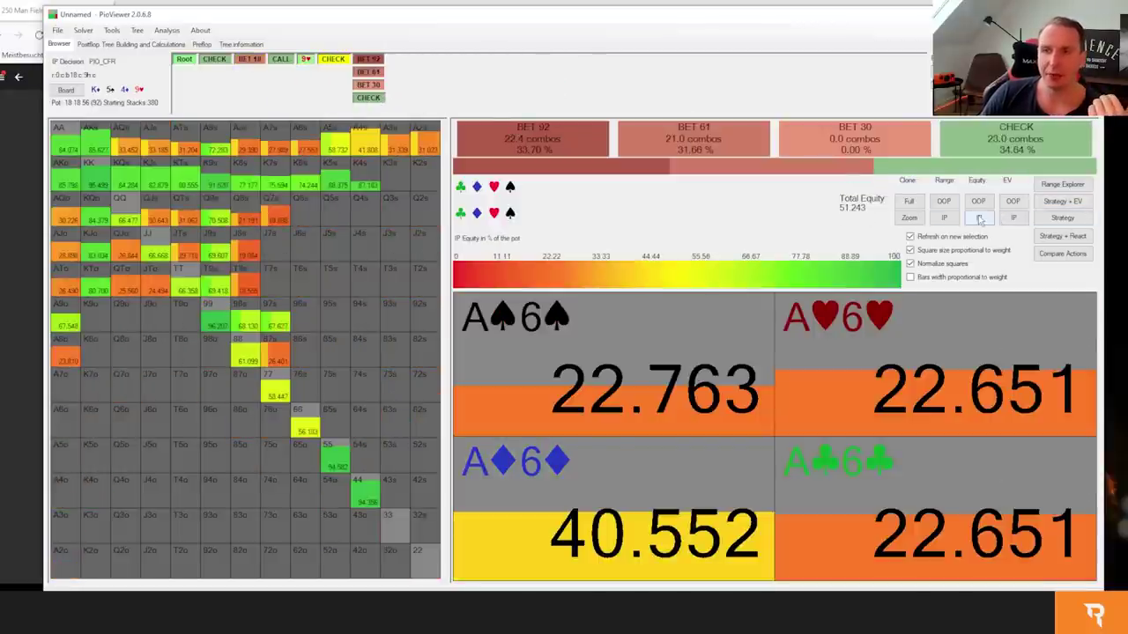
pyautogui.click(1011, 218)
pyautogui.click(978, 218)
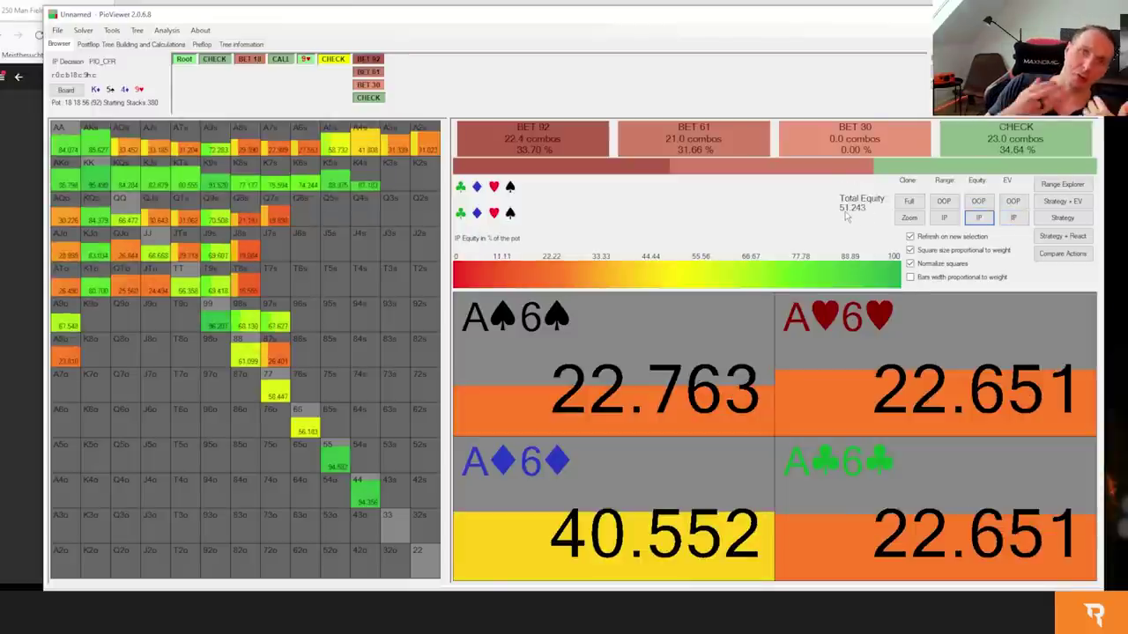
pyautogui.click(1060, 202)
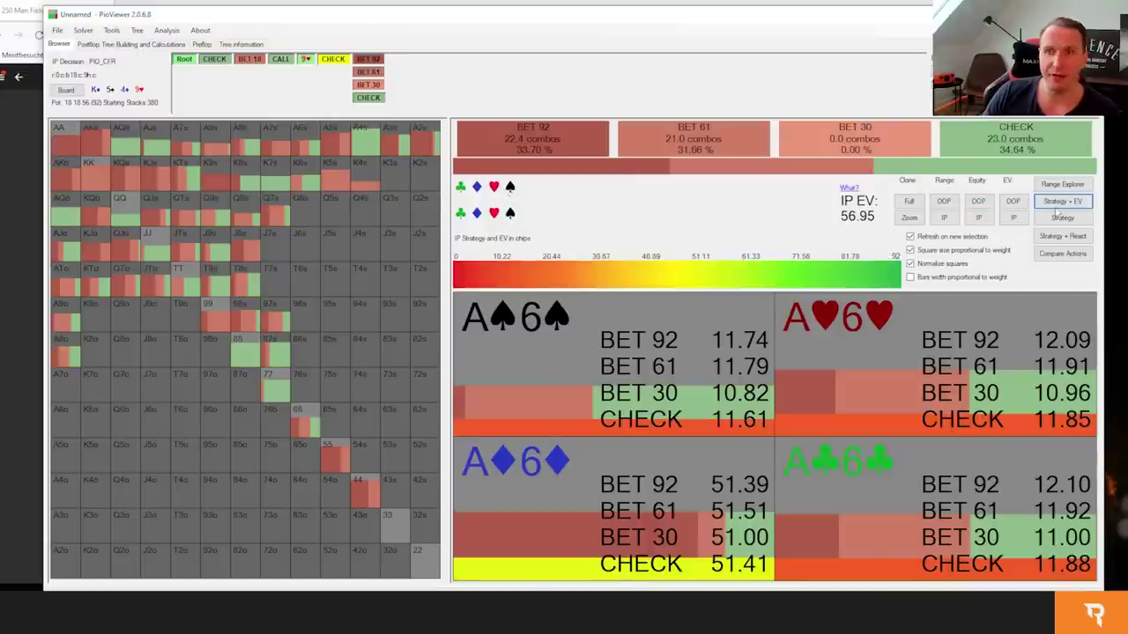
pyautogui.click(1013, 218)
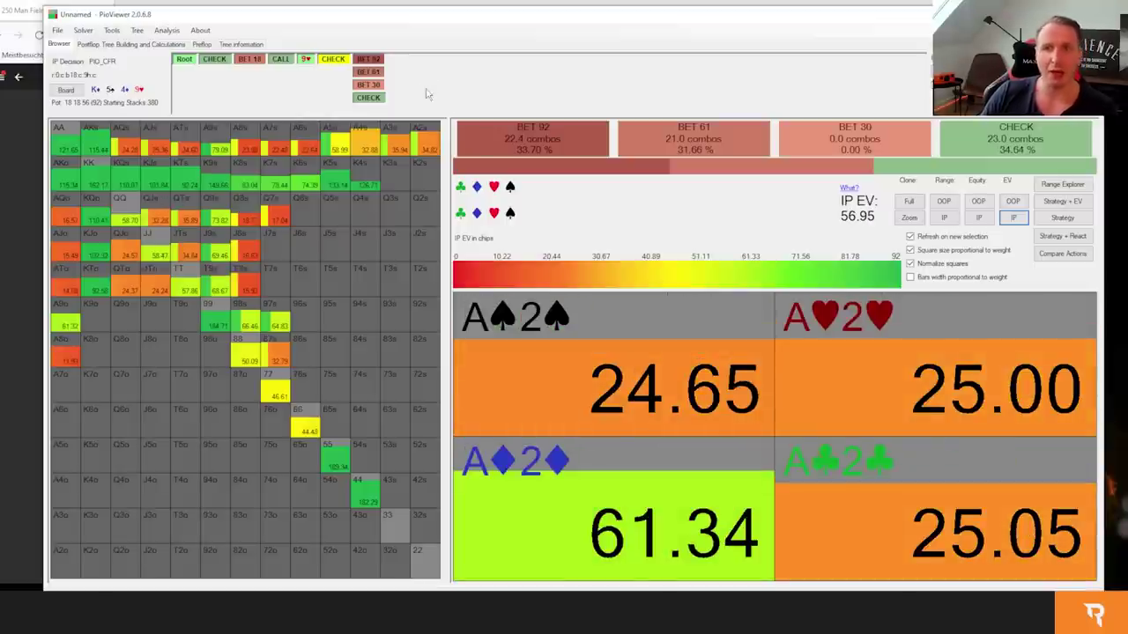
# Follow the turn bet of 61 and view the out-of-position player's Strategy + EV and EV against it.
pyautogui.click(368, 71)
pyautogui.click(1063, 202)
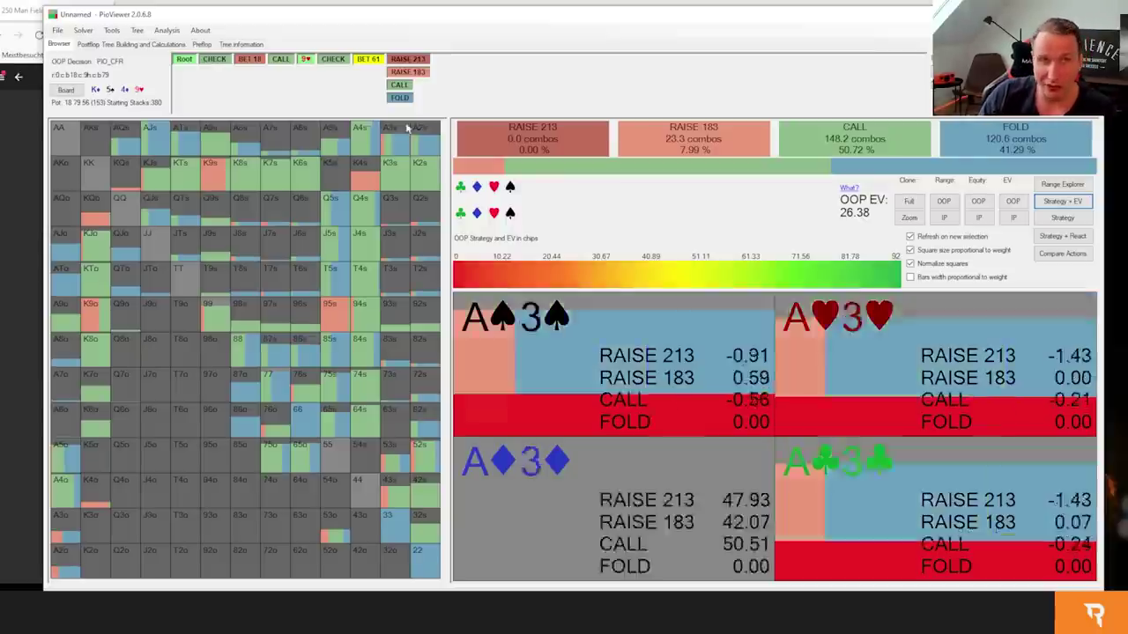
pyautogui.click(1012, 201)
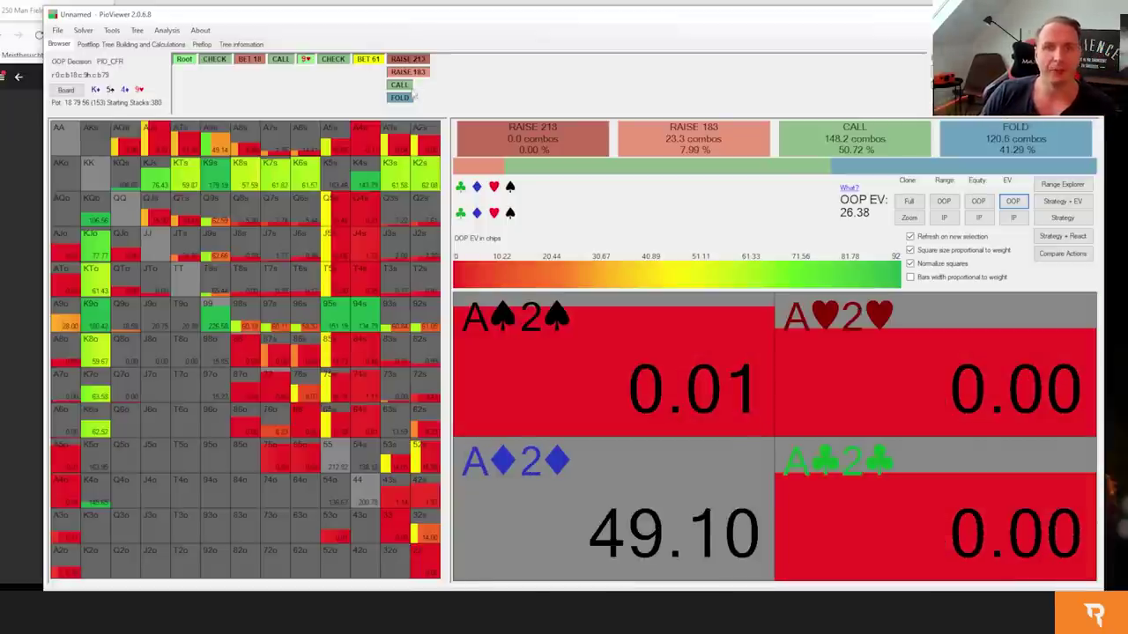
# Continue the line with a call, the T♥ river, a check and a bet of 141.
pyautogui.click(399, 85)
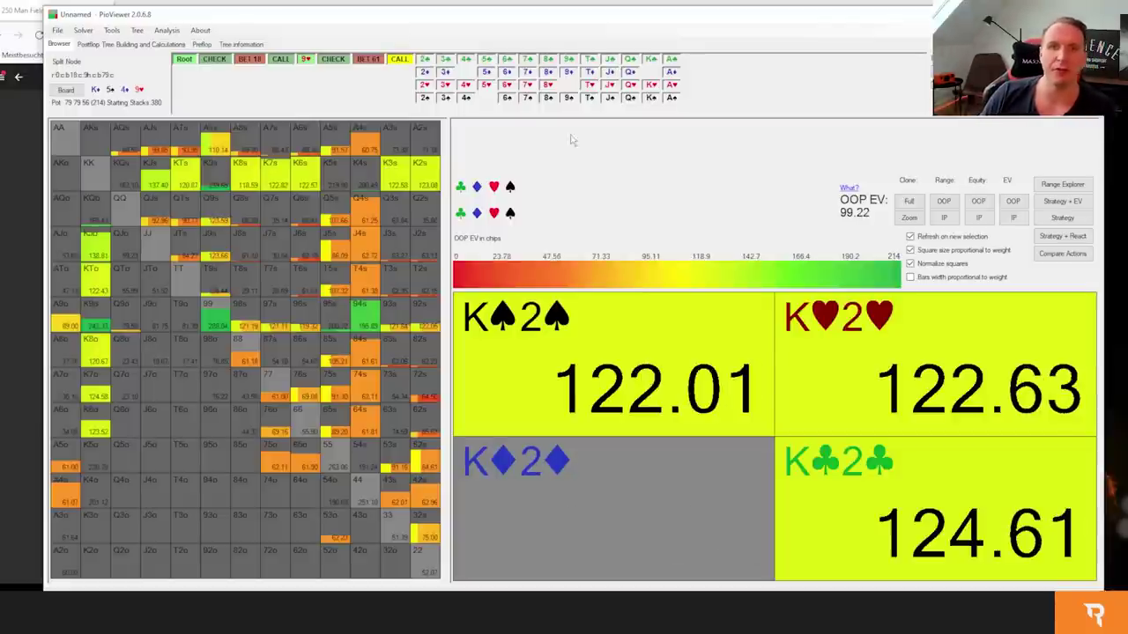
pyautogui.click(590, 85)
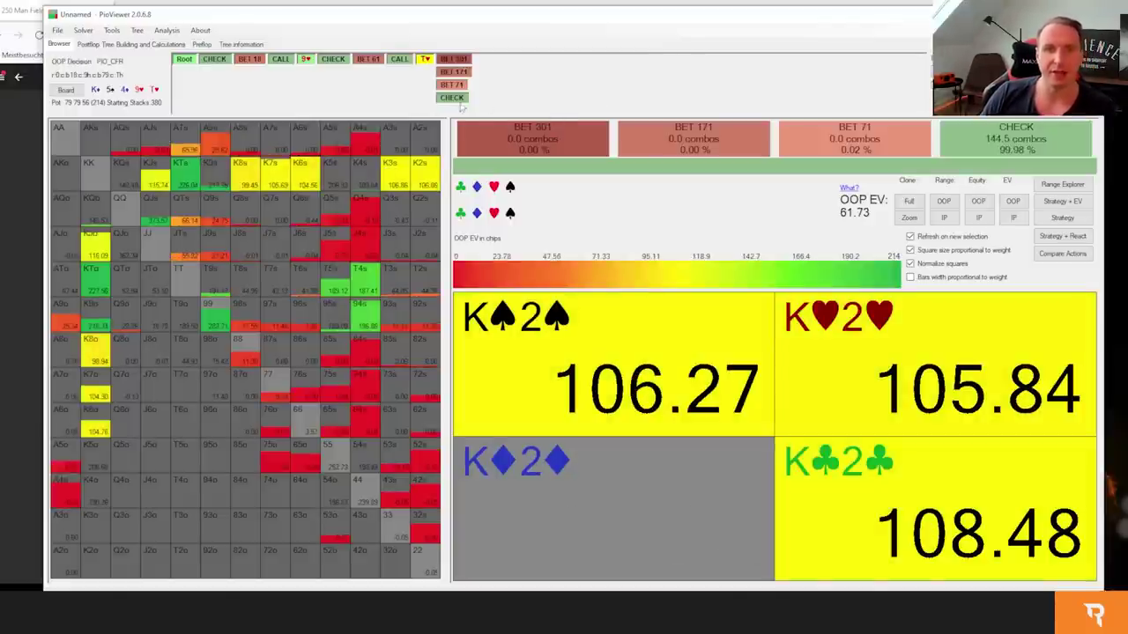
pyautogui.click(452, 98)
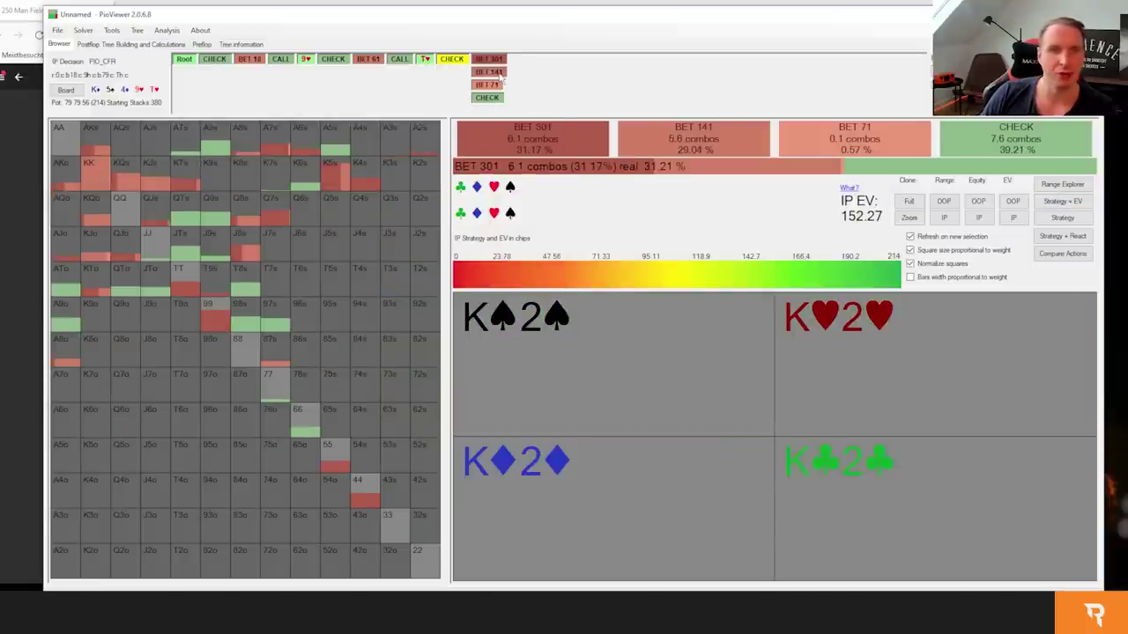
pyautogui.click(492, 73)
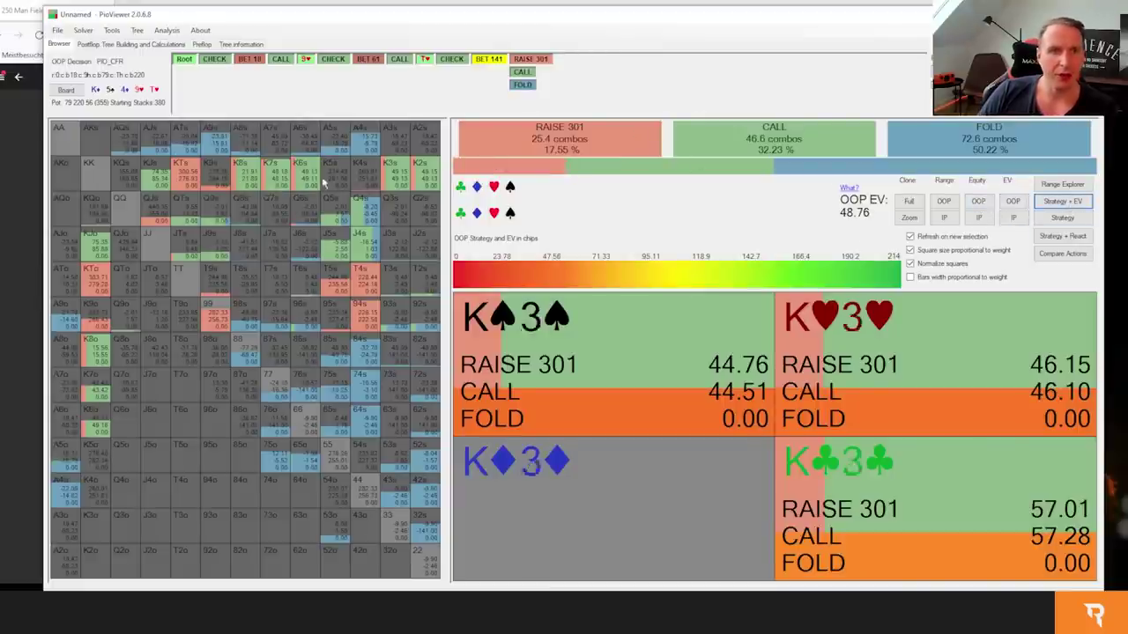
# Examine OOP equity, OOP EV and Strategy + EV against the river bet of 141, and revisit the in-position strategy after the river check.
pyautogui.click(1015, 203)
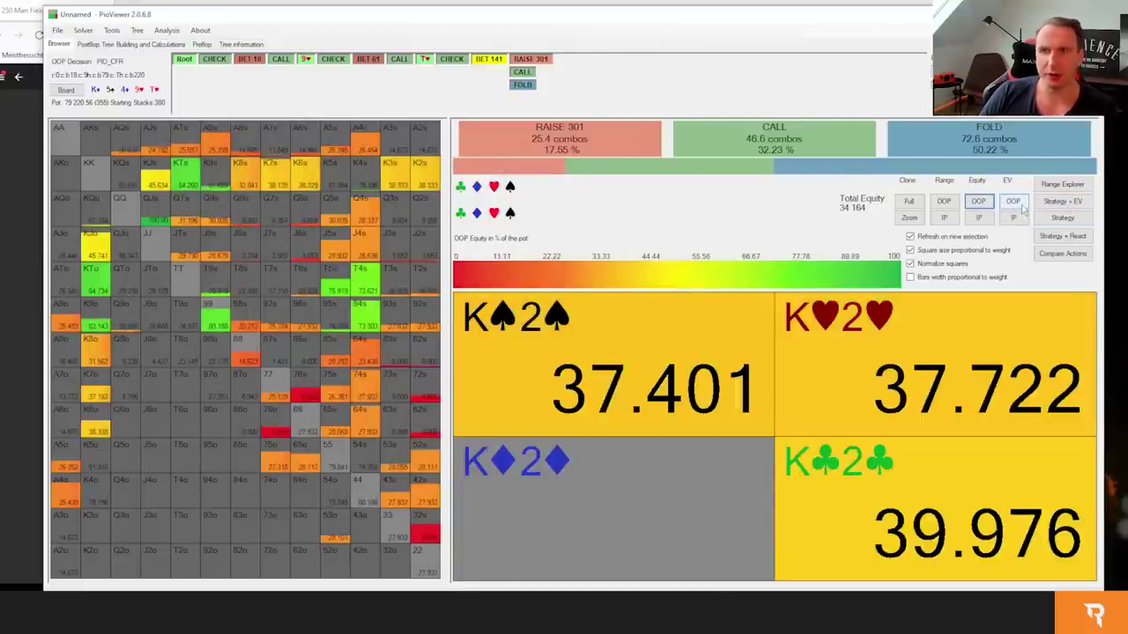
pyautogui.click(1018, 203)
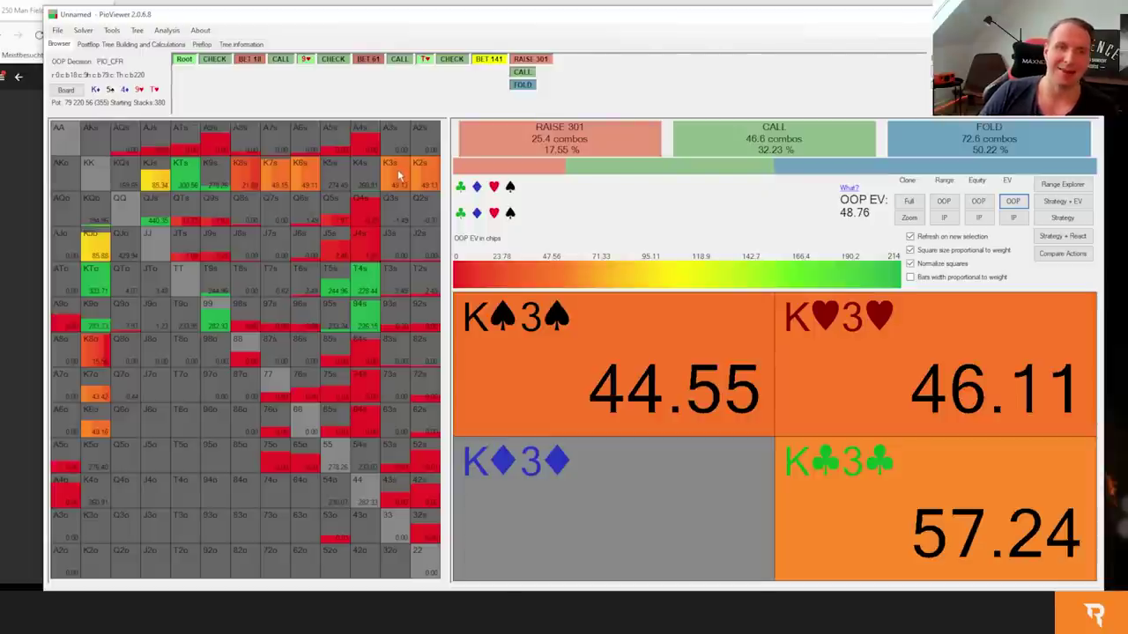
pyautogui.click(1062, 201)
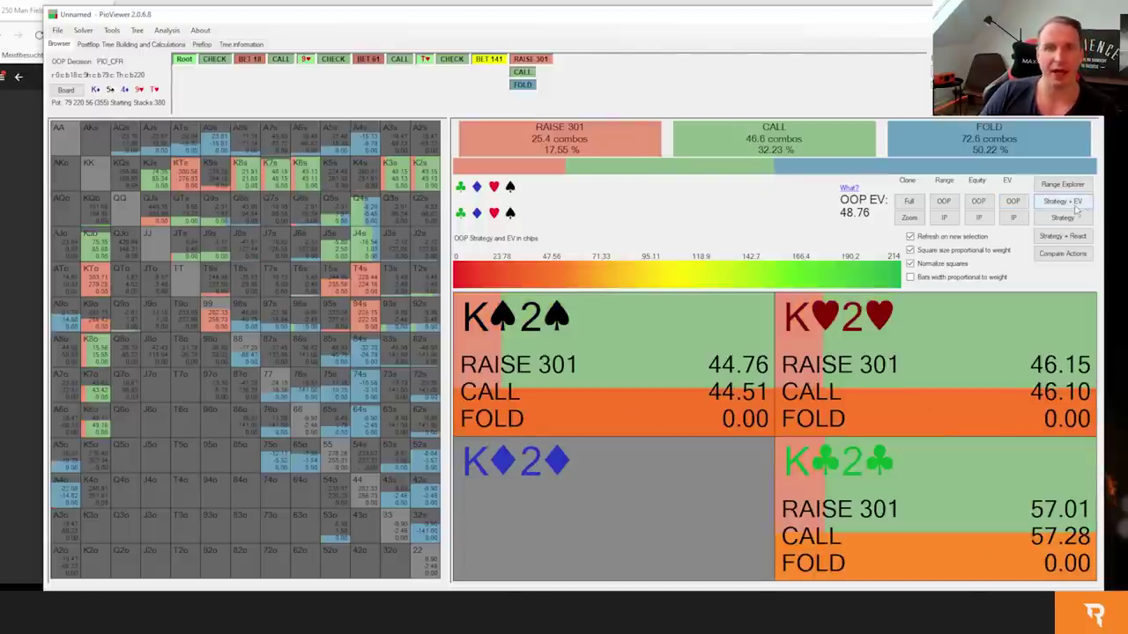
pyautogui.click(452, 58)
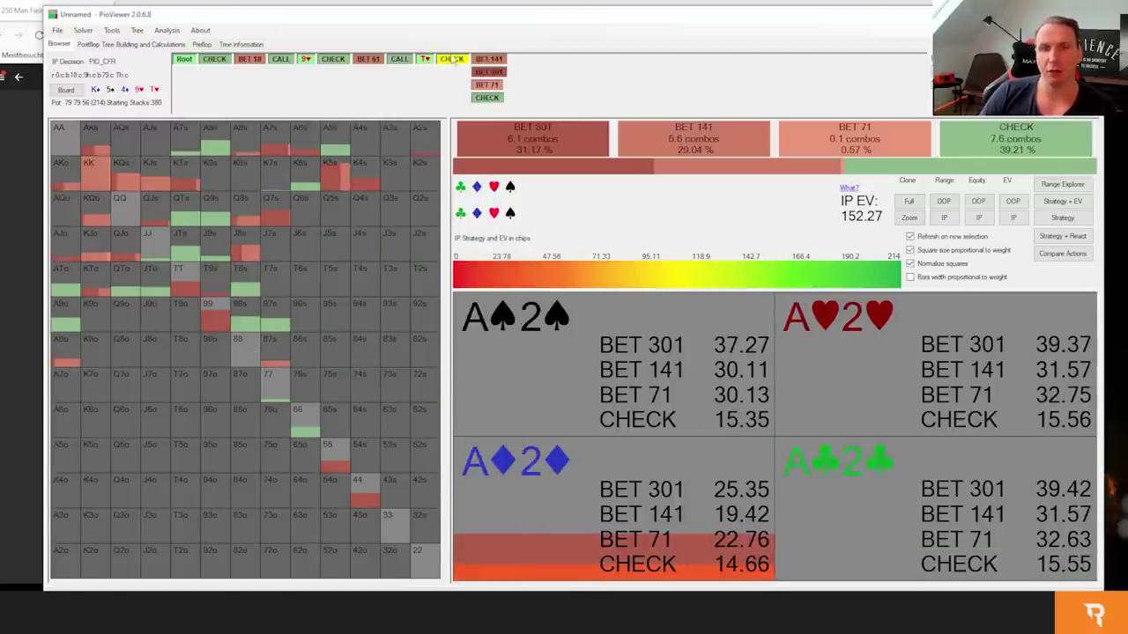
pyautogui.click(485, 59)
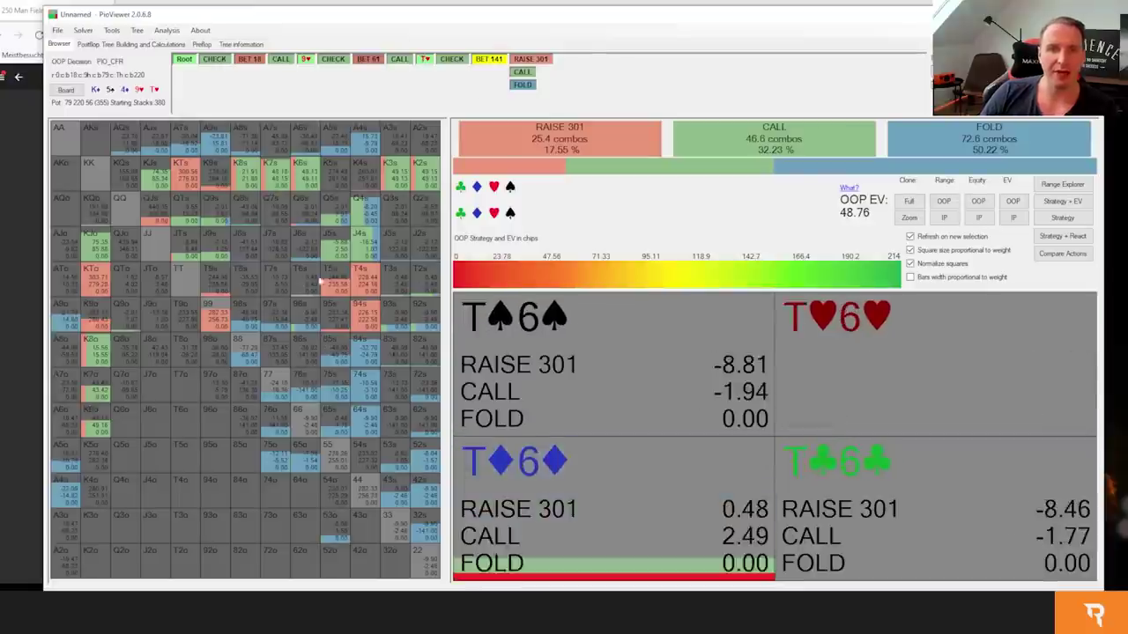